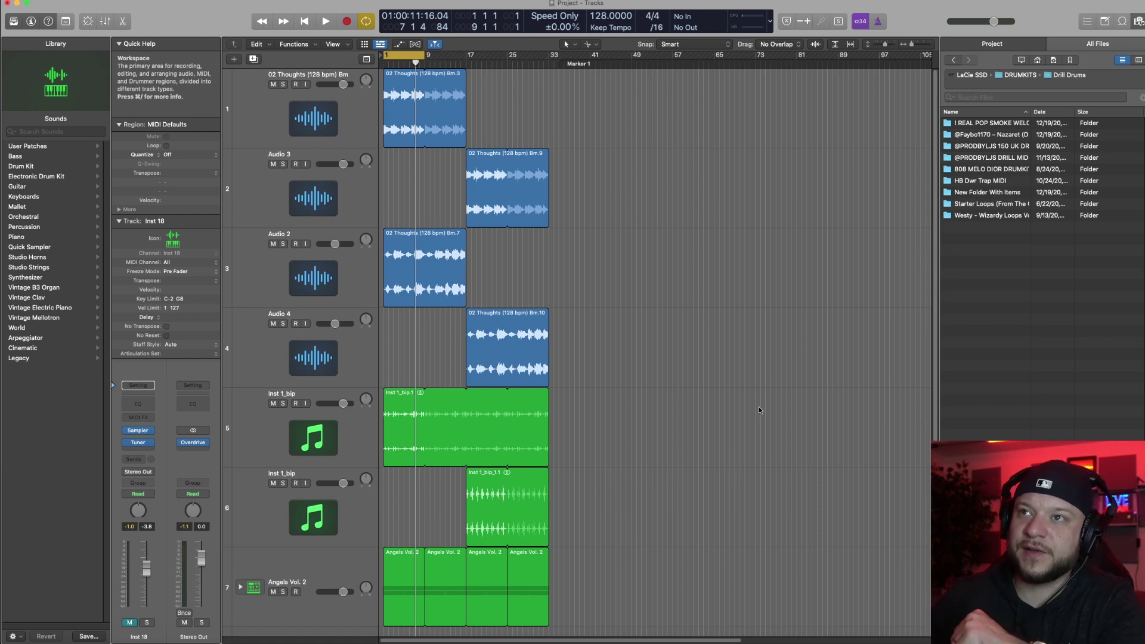
Step: Return to the project start and play the drill beat from bar 1
{"action": "key", "text": "Return"}
{"action": "key", "text": "space"}
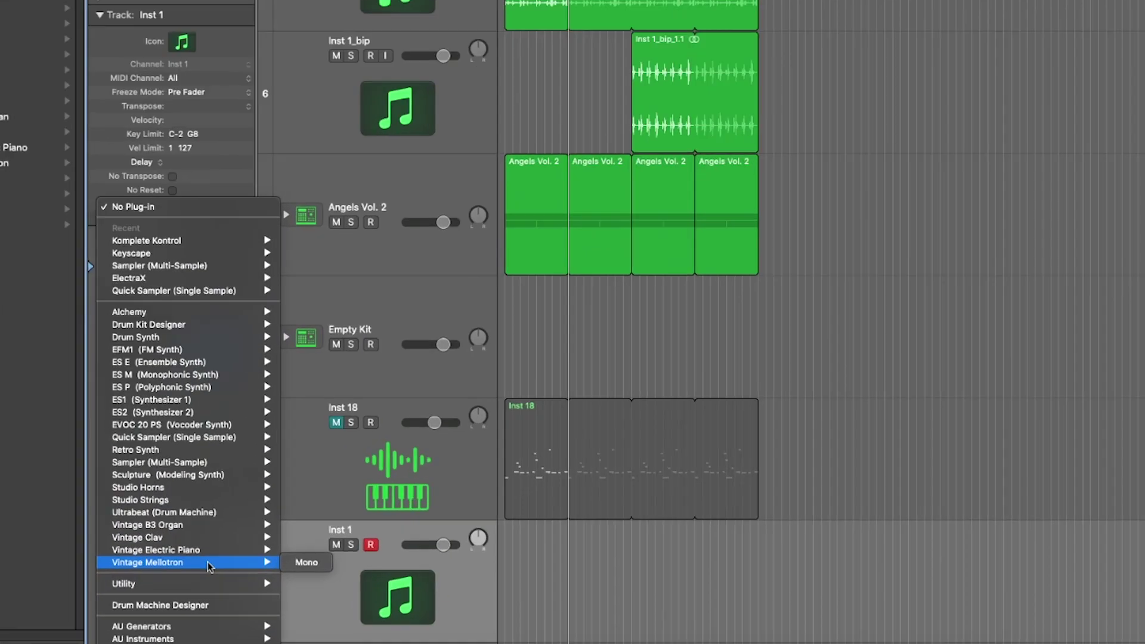
Step: Load Sampler (Multi-Sample) in Mono on the empty Inst 1 track
{"action": "mouse_move", "coordinate": [191, 467]}
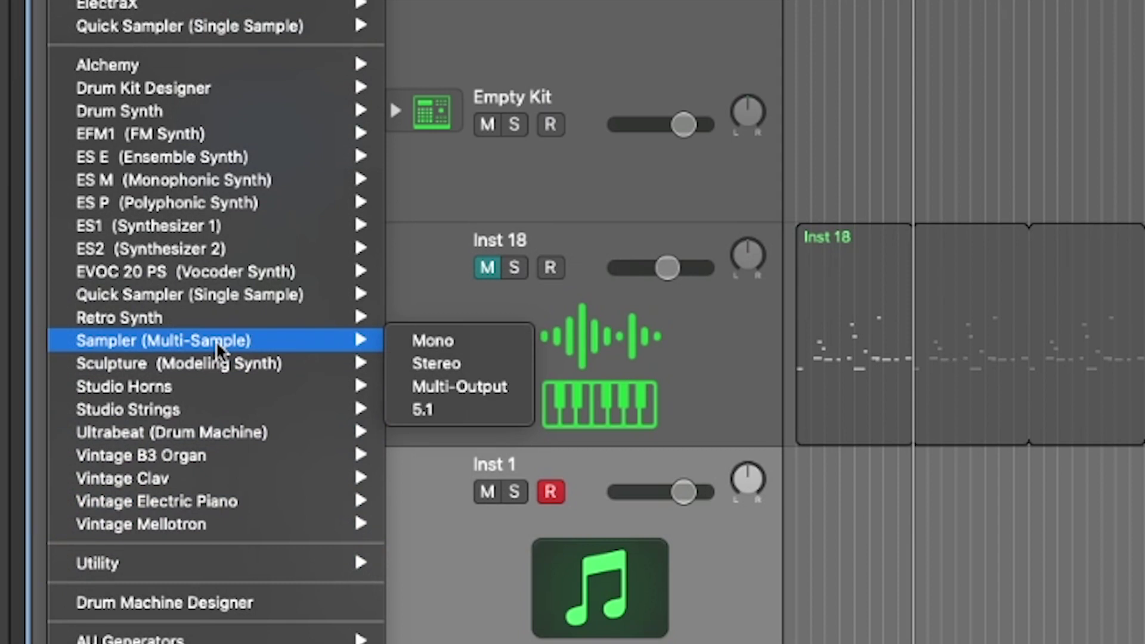
{"action": "left_click", "coordinate": [435, 340]}
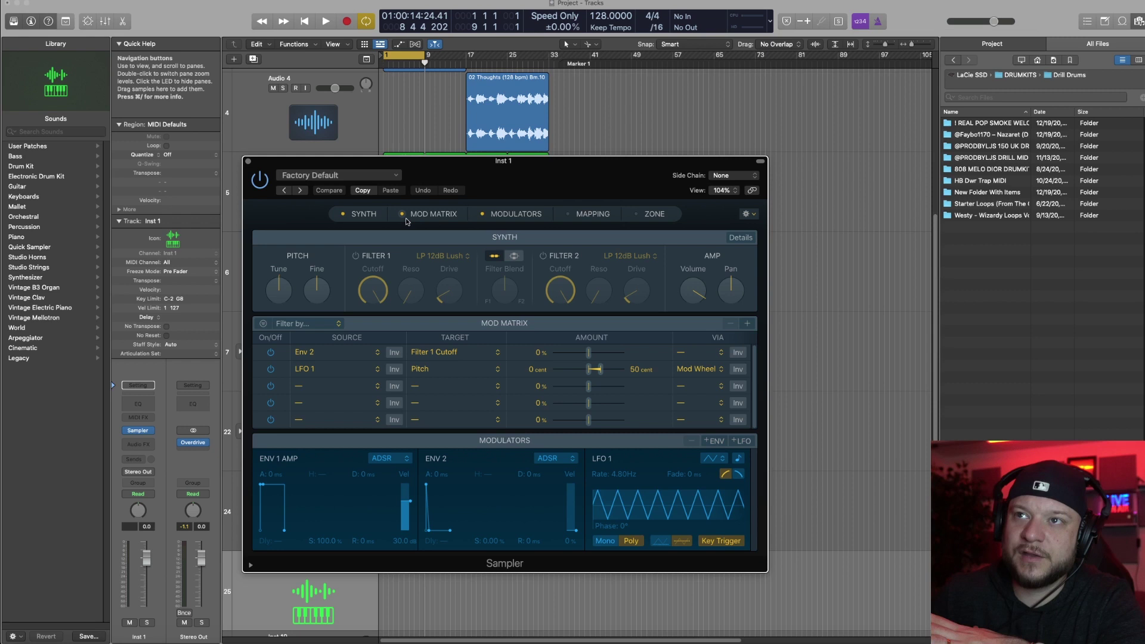
Step: Hide the mod matrix, show Mapping, and map MELO 808 1.wav as one zone from C-2 to G8
{"action": "left_click", "coordinate": [406, 220]}
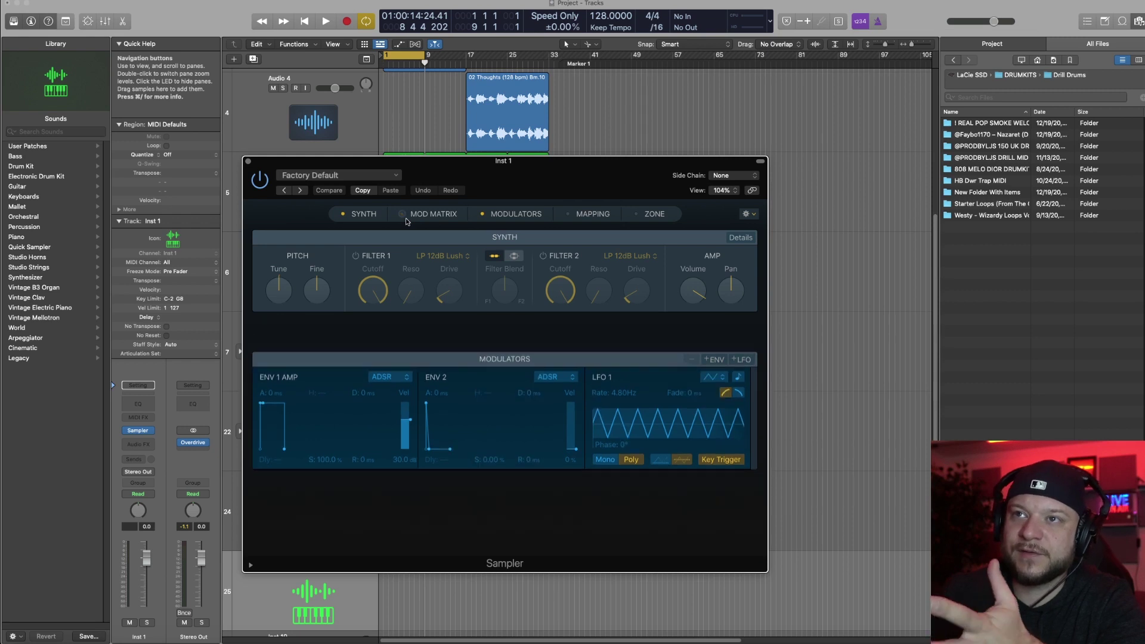
{"action": "left_click", "coordinate": [483, 219]}
{"action": "left_click", "coordinate": [483, 219]}
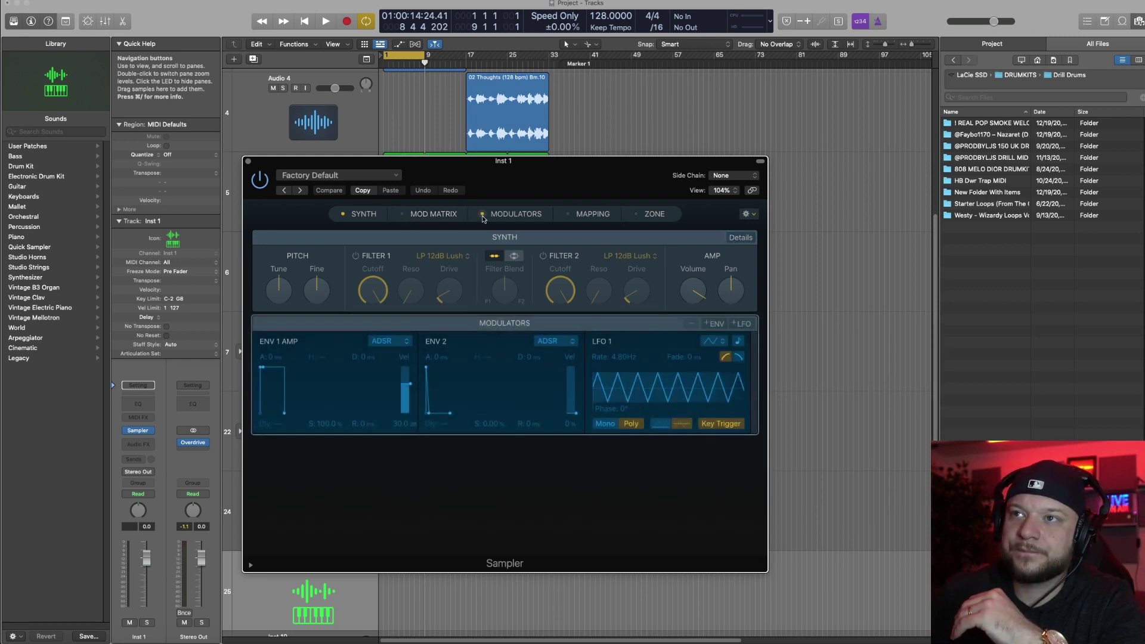
{"action": "left_click", "coordinate": [577, 214]}
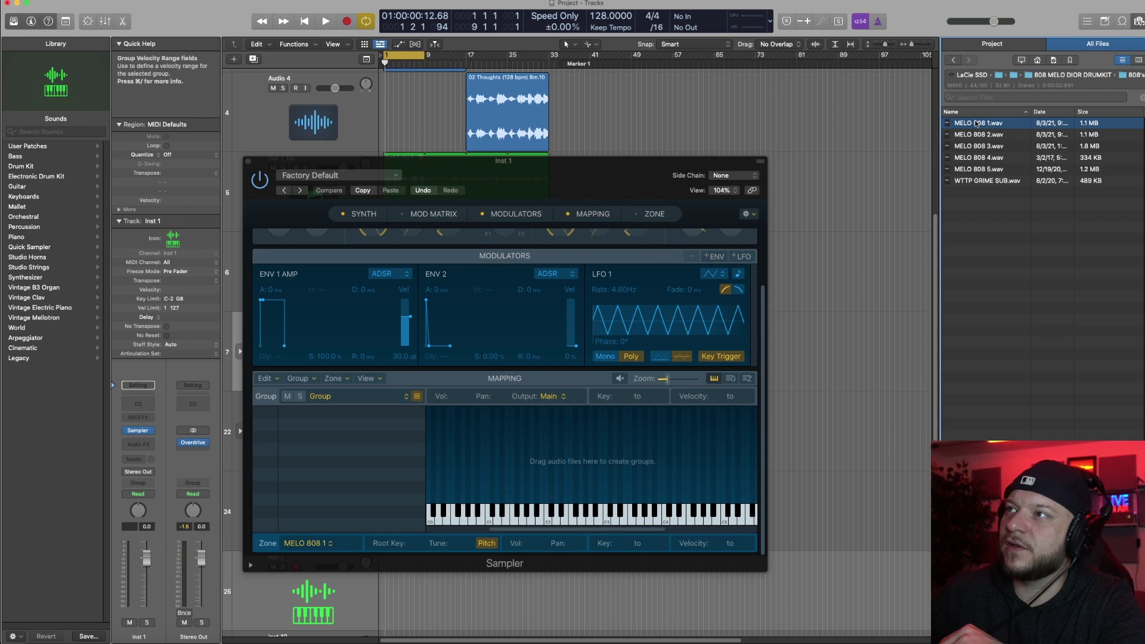
{"action": "left_click_drag", "start_coordinate": [976, 124], "coordinate": [529, 415]}
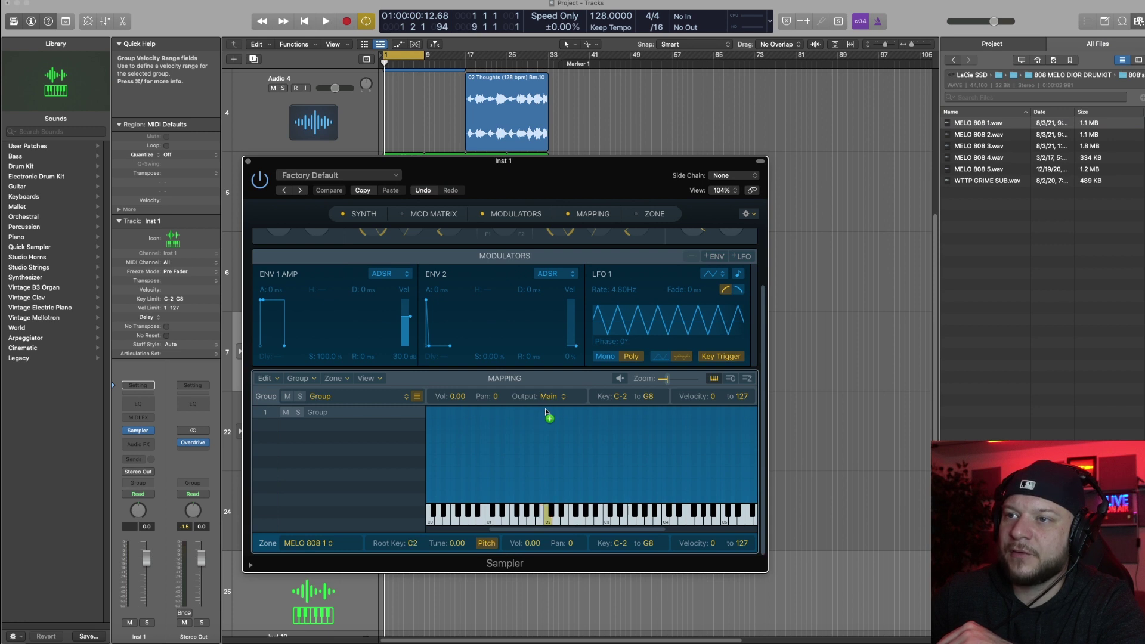
{"action": "mouse_move", "coordinate": [545, 411]}
{"action": "left_mouse_down"}
{"action": "mouse_move", "coordinate": [553, 500]}
{"action": "mouse_move", "coordinate": [546, 411]}
{"action": "left_mouse_up"}
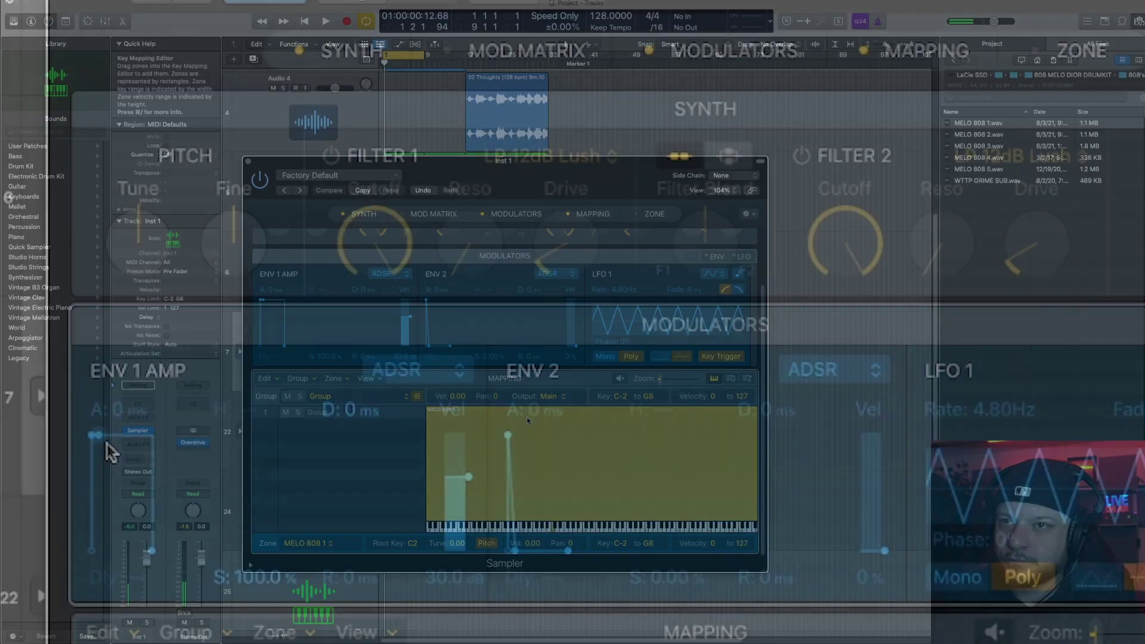
Step: Set the amp envelope decay to 10000 ms, voice Mode to Legato, and Pitch Bend Up to 12
{"action": "left_click_drag", "start_coordinate": [105, 441], "coordinate": [233, 429]}
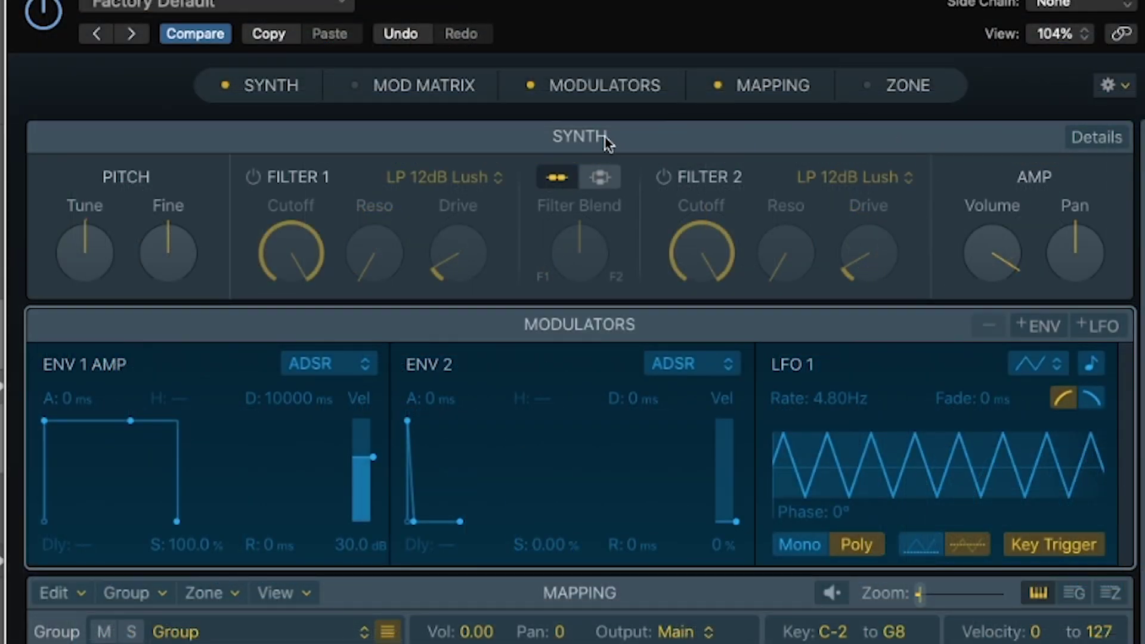
{"action": "left_click", "coordinate": [1120, 140]}
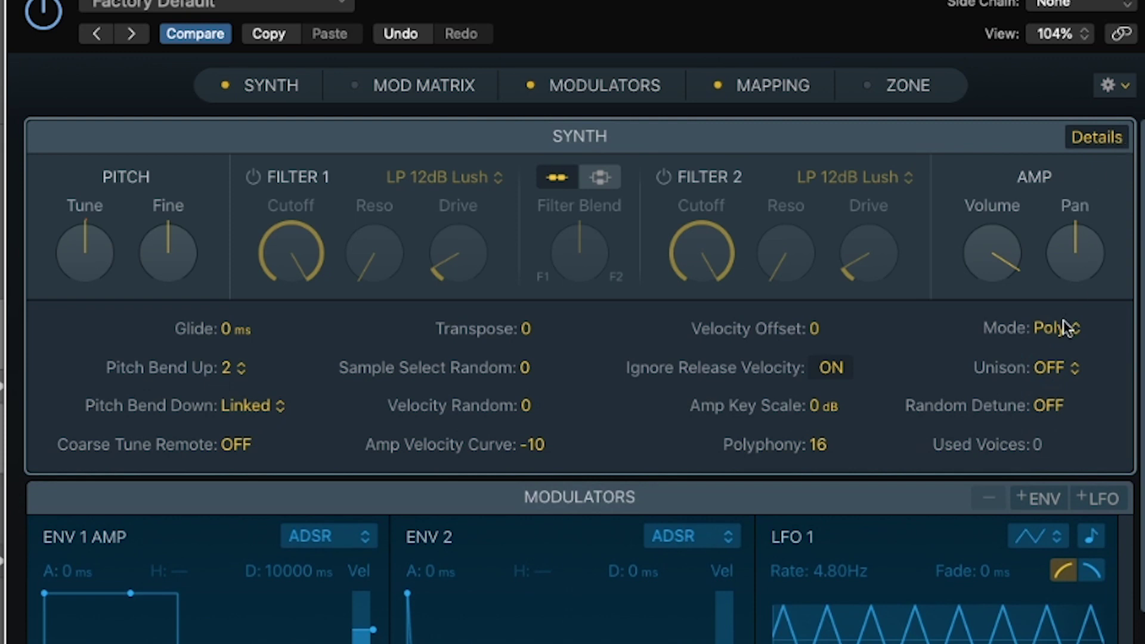
{"action": "left_click", "coordinate": [1056, 332]}
{"action": "left_click", "coordinate": [1059, 374]}
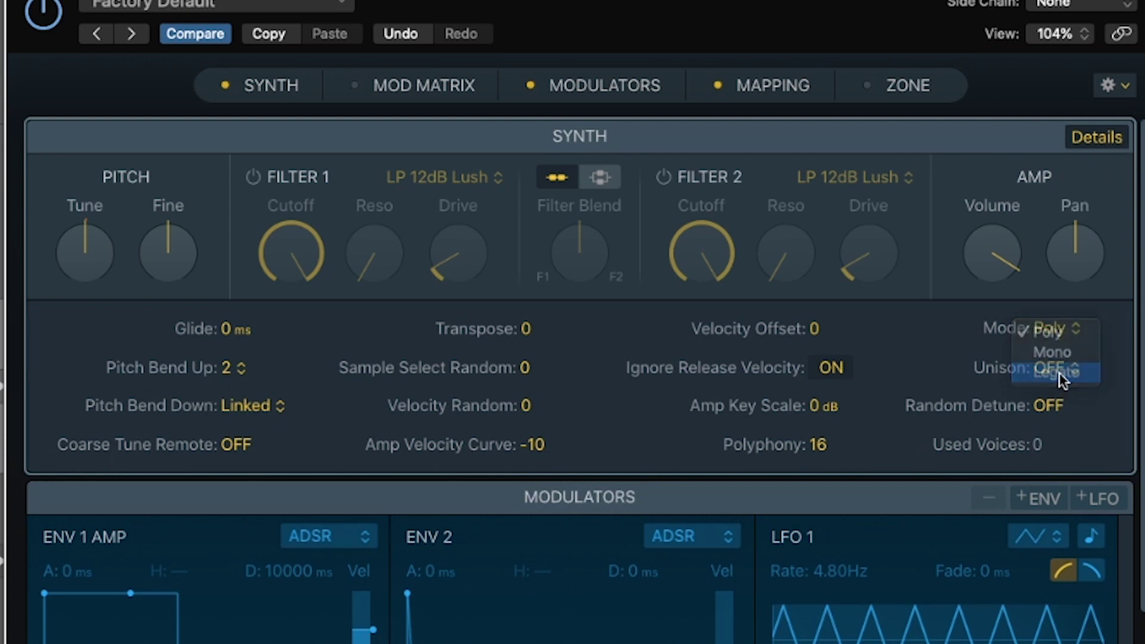
{"action": "left_click", "coordinate": [230, 369]}
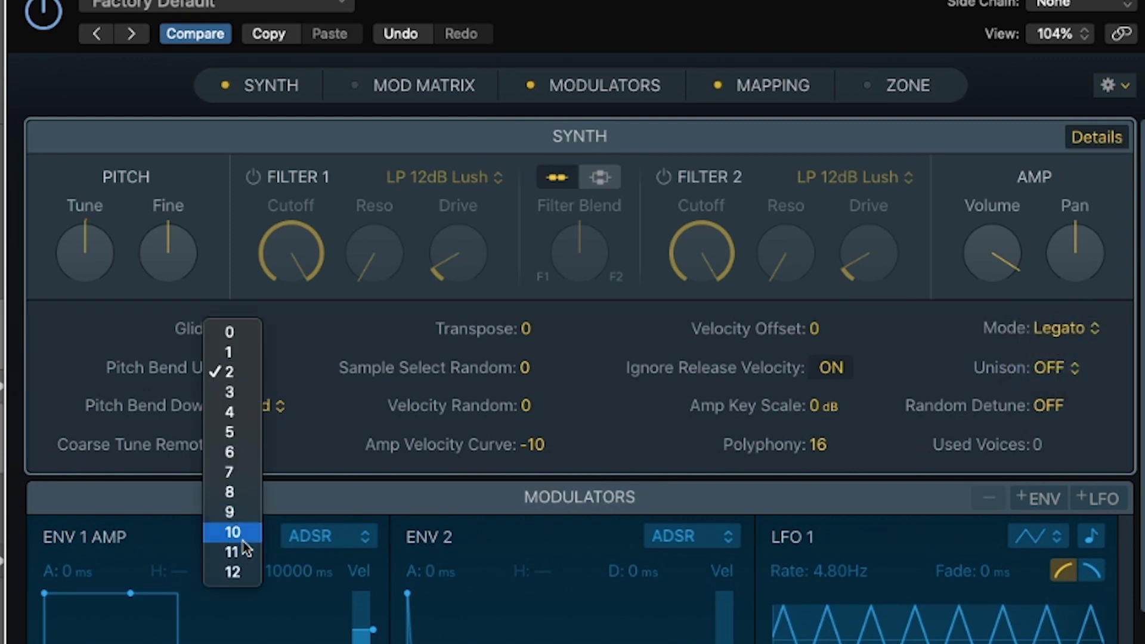
{"action": "left_click", "coordinate": [257, 569]}
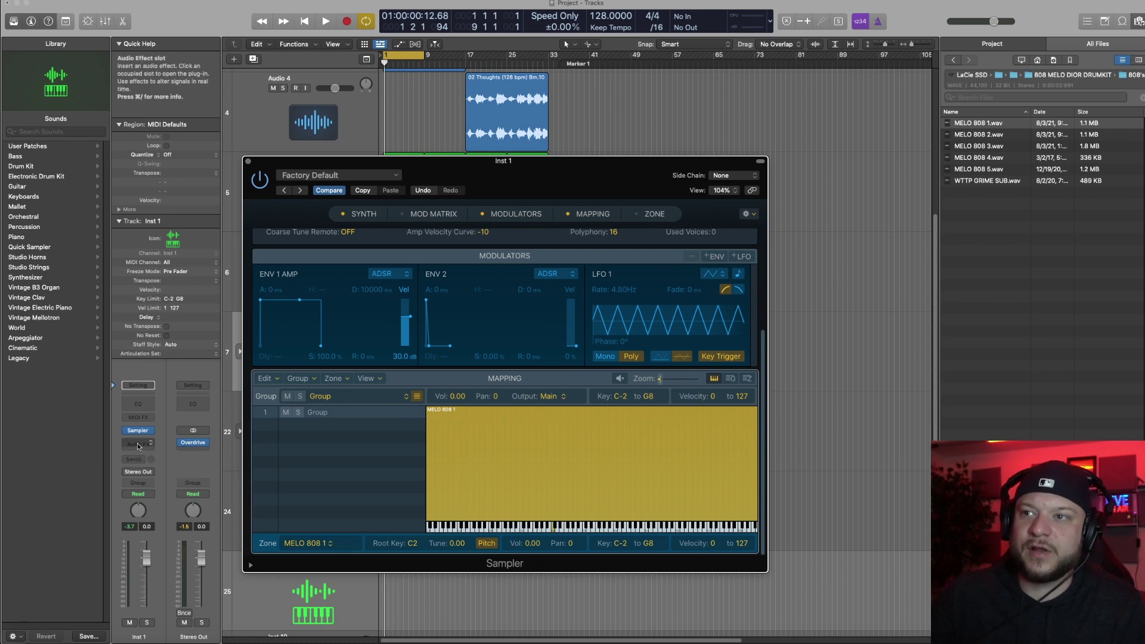
Step: Insert a Metering > Tuner (Mono) effect in an Inst 1 Audio FX slot
{"action": "left_click", "coordinate": [138, 445]}
{"action": "mouse_move", "coordinate": [164, 462]}
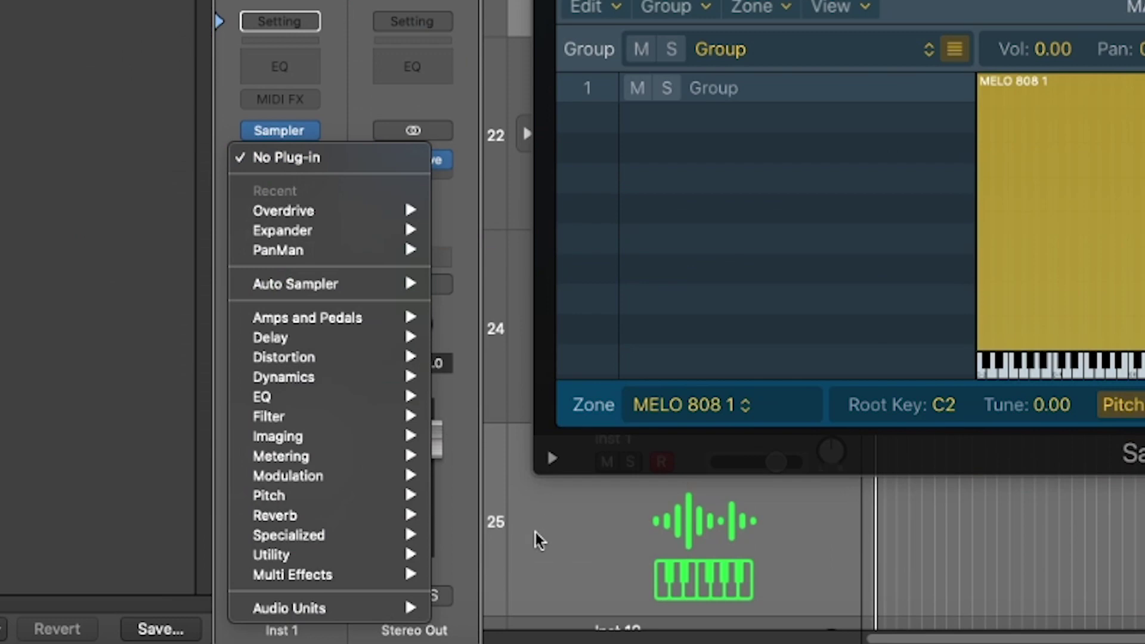
{"action": "mouse_move", "coordinate": [125, 572]}
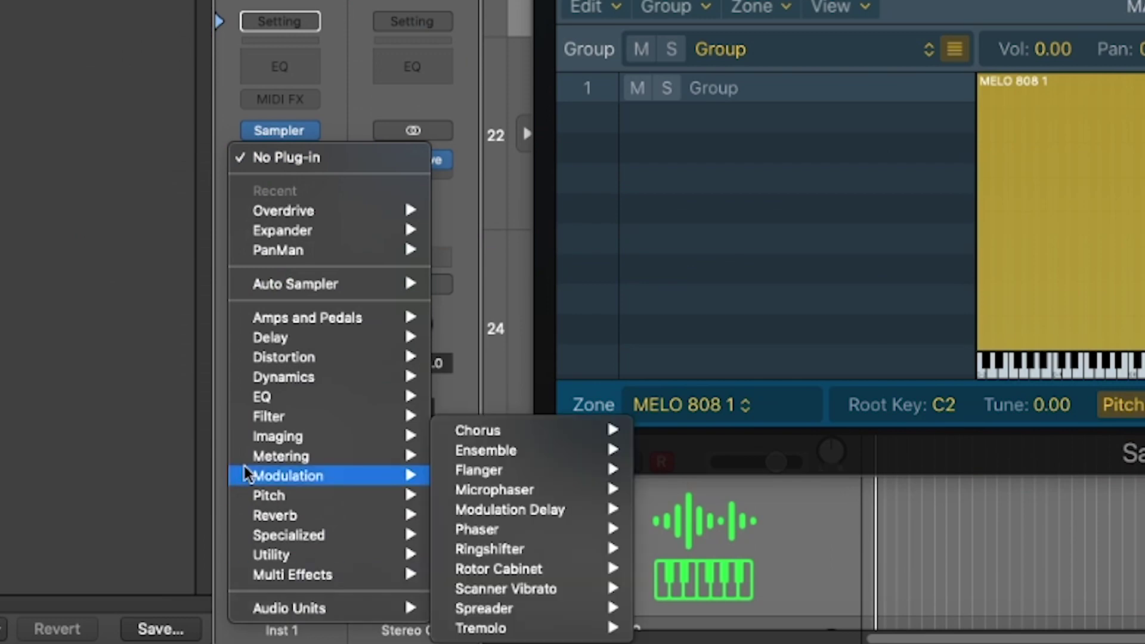
{"action": "mouse_move", "coordinate": [307, 457]}
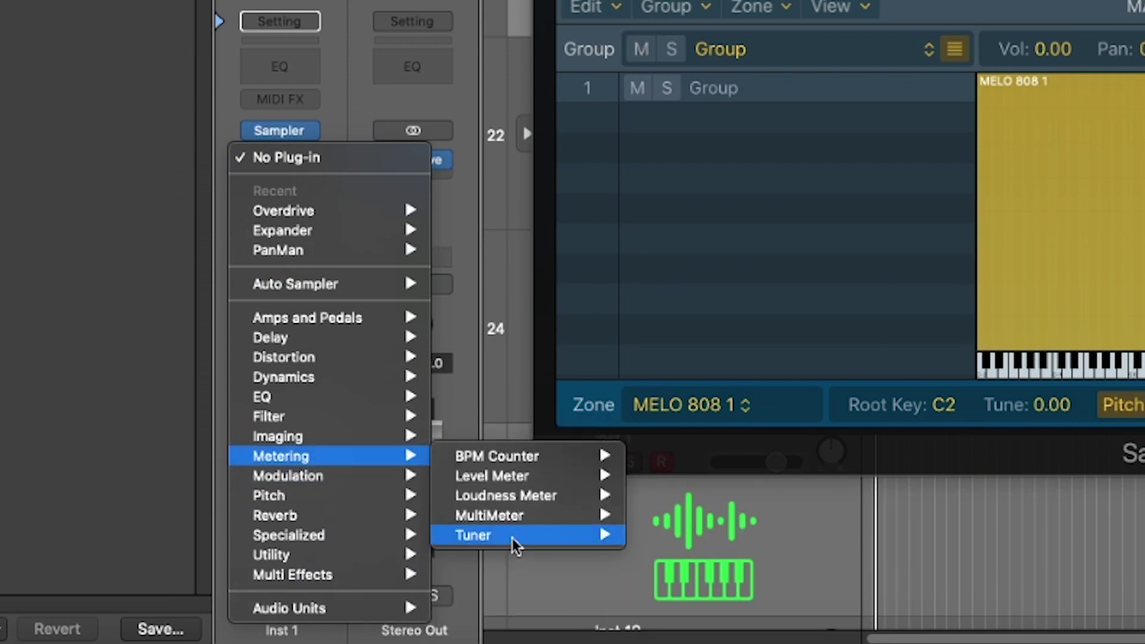
{"action": "mouse_move", "coordinate": [514, 544]}
{"action": "left_click", "coordinate": [656, 535]}
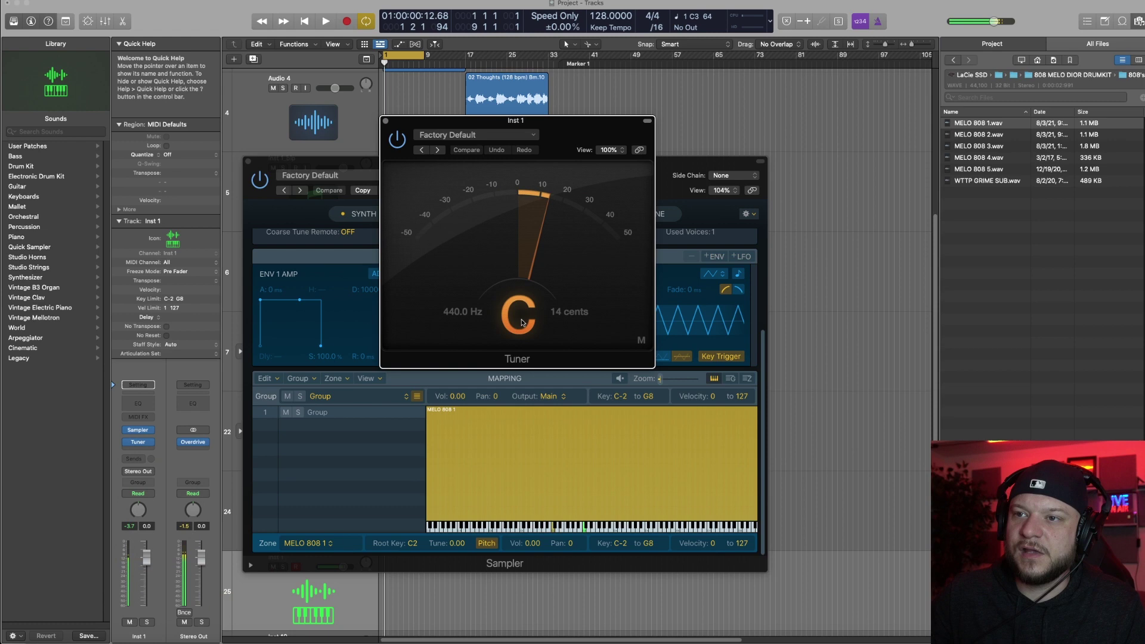
Step: Place the Sampler and Tuner windows side by side and tune the MELO 808 1 zone to -0.1
{"action": "key", "text": "super+w"}
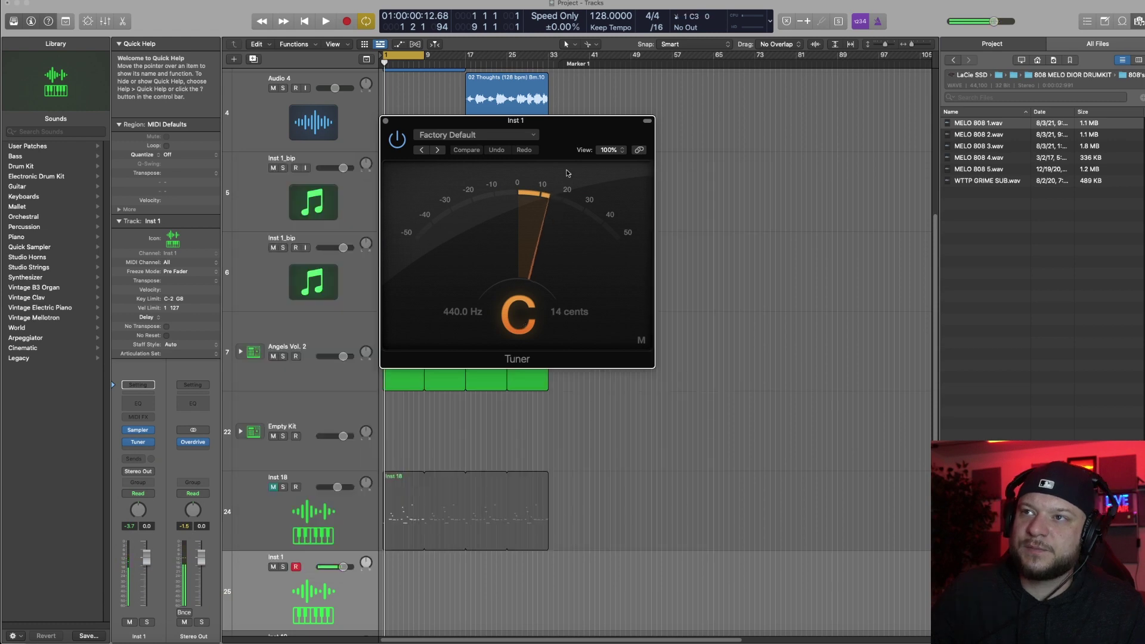
{"action": "left_click", "coordinate": [140, 432]}
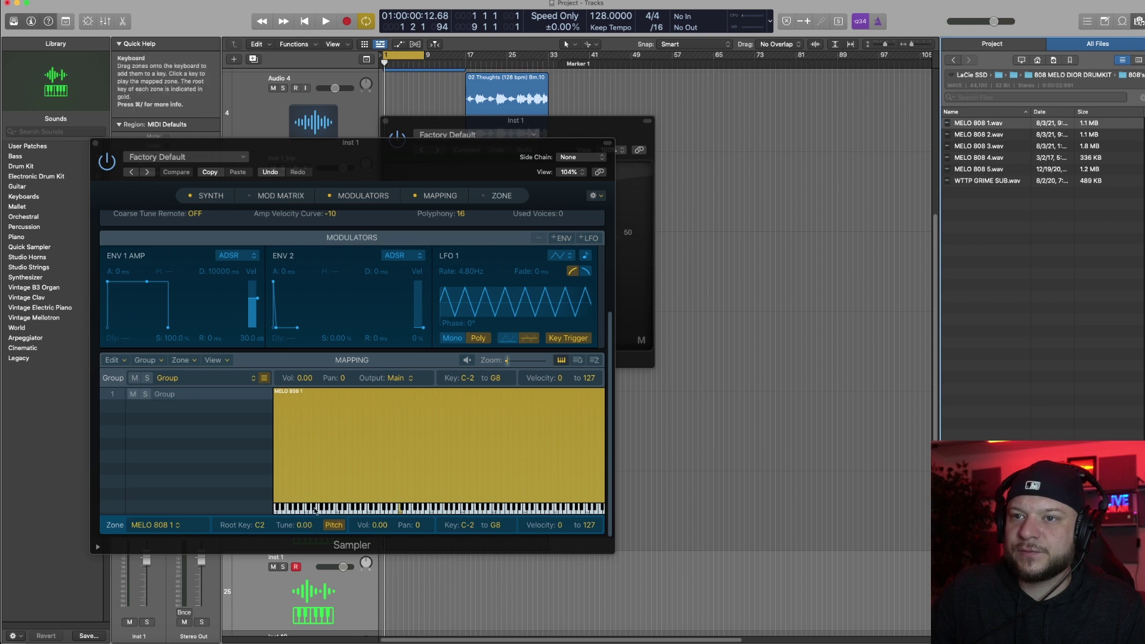
{"action": "left_click_drag", "start_coordinate": [551, 126], "coordinate": [780, 192]}
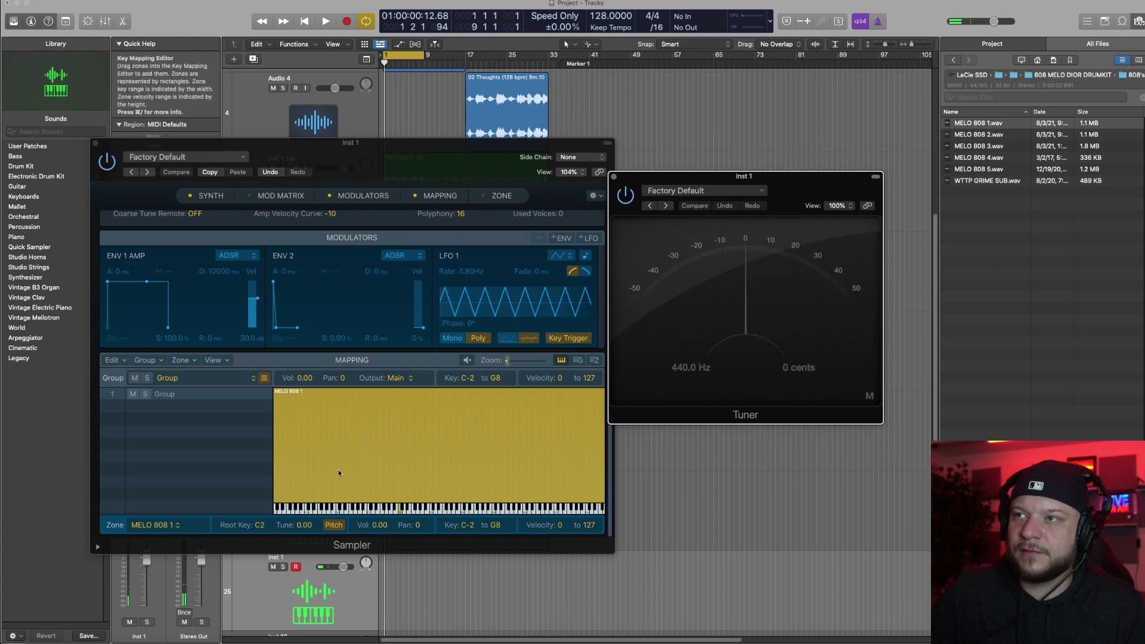
{"action": "double_click", "coordinate": [304, 526]}
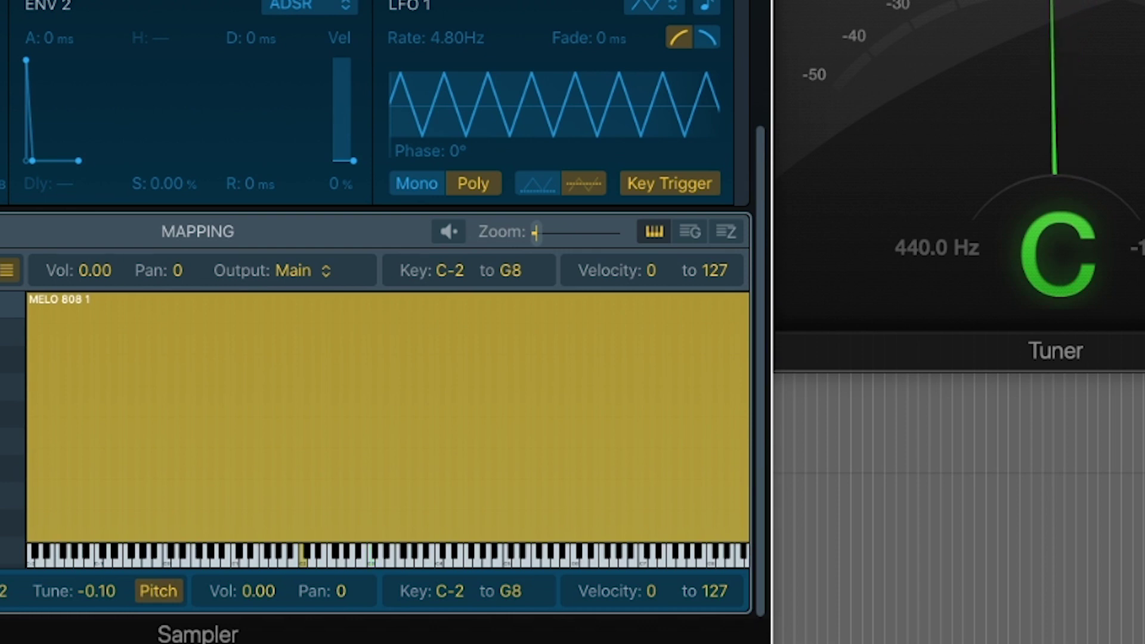
{"action": "double_click", "coordinate": [114, 590]}
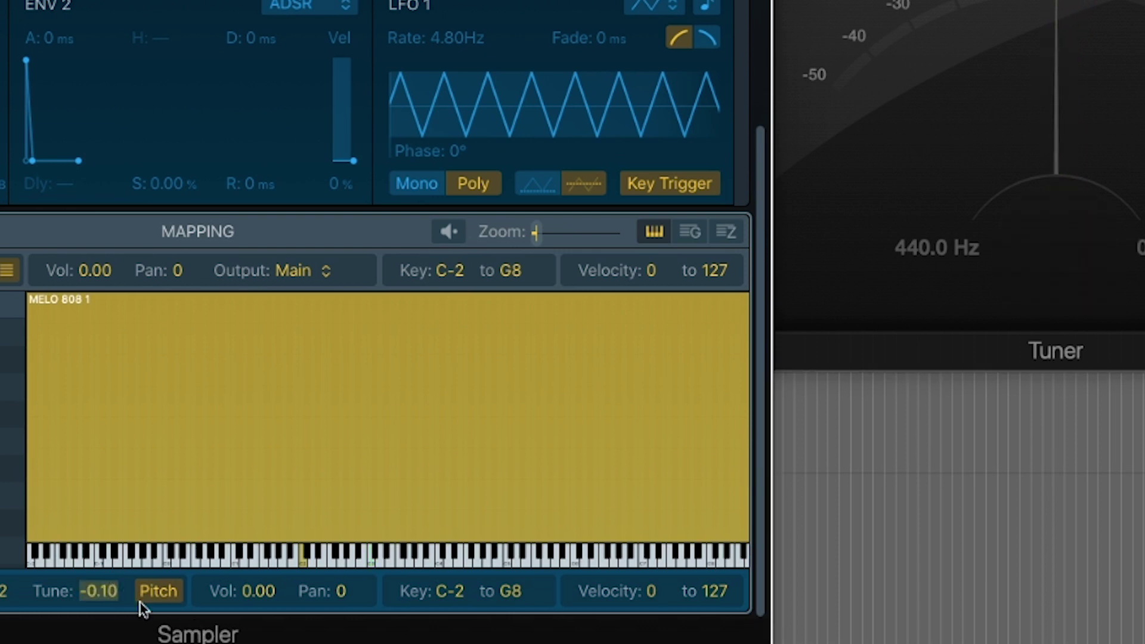
{"action": "type", "text": "-0.1"}
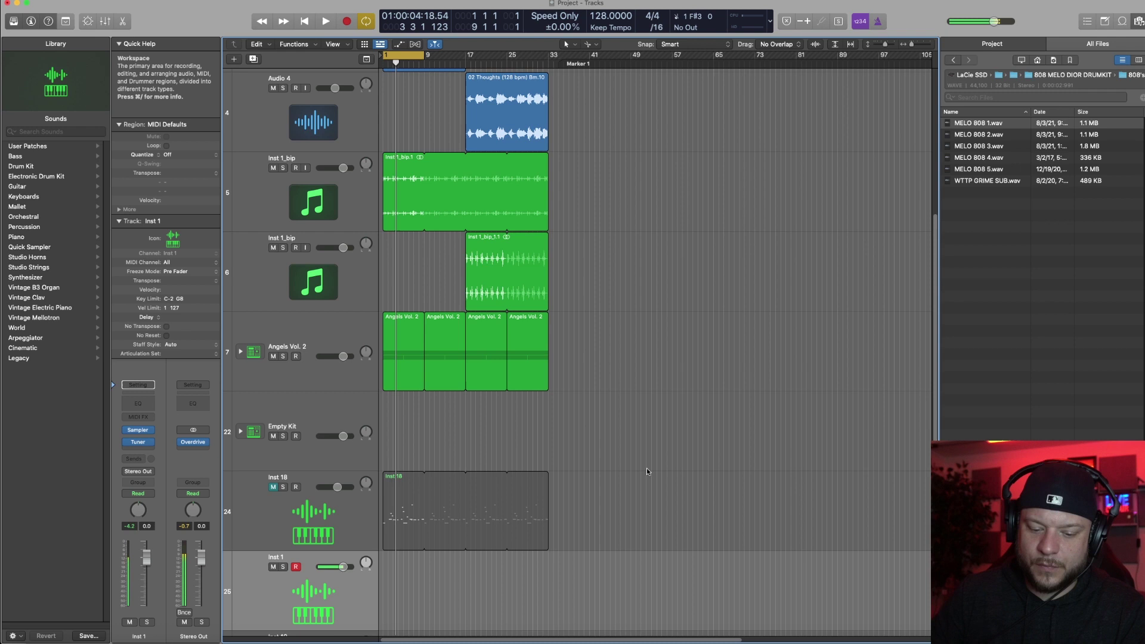
Step: Record an 808 pattern on Inst 1 from bar 1, then stop recording
{"action": "key", "text": "space"}
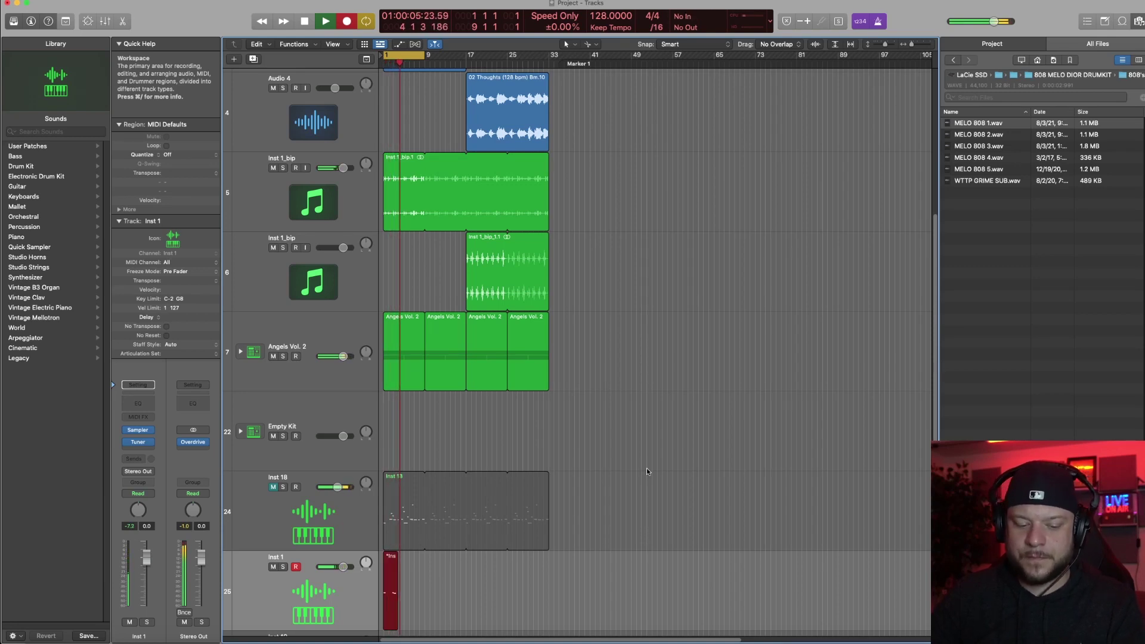
{"action": "key", "text": "space"}
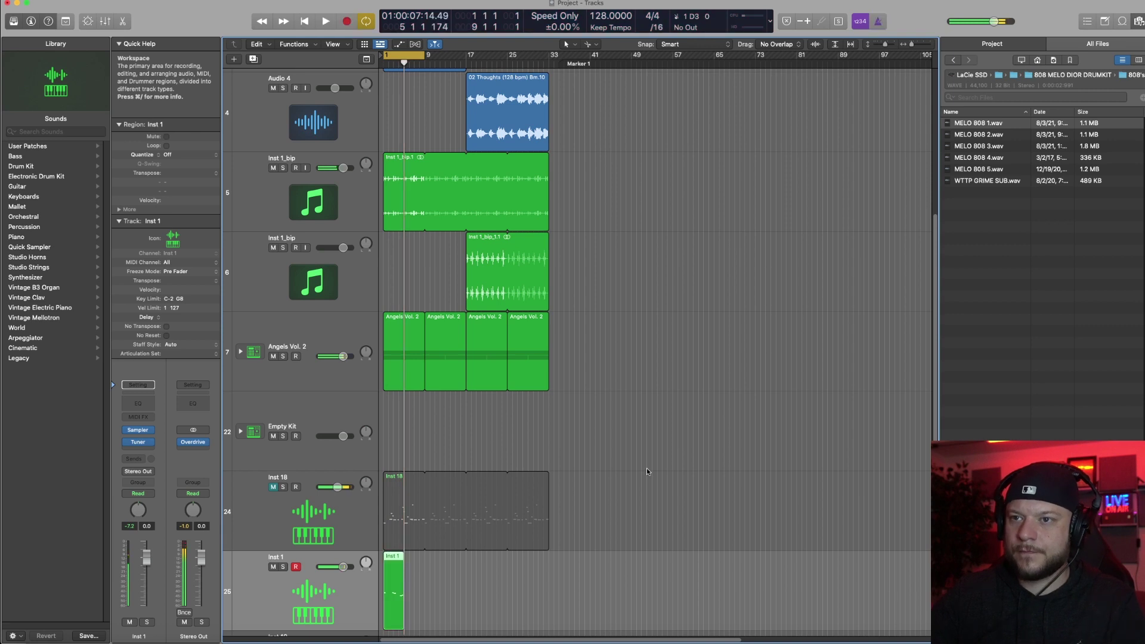
Step: Open the new region in the Piano Roll and transpose all five notes down one octave
{"action": "double_click", "coordinate": [388, 573]}
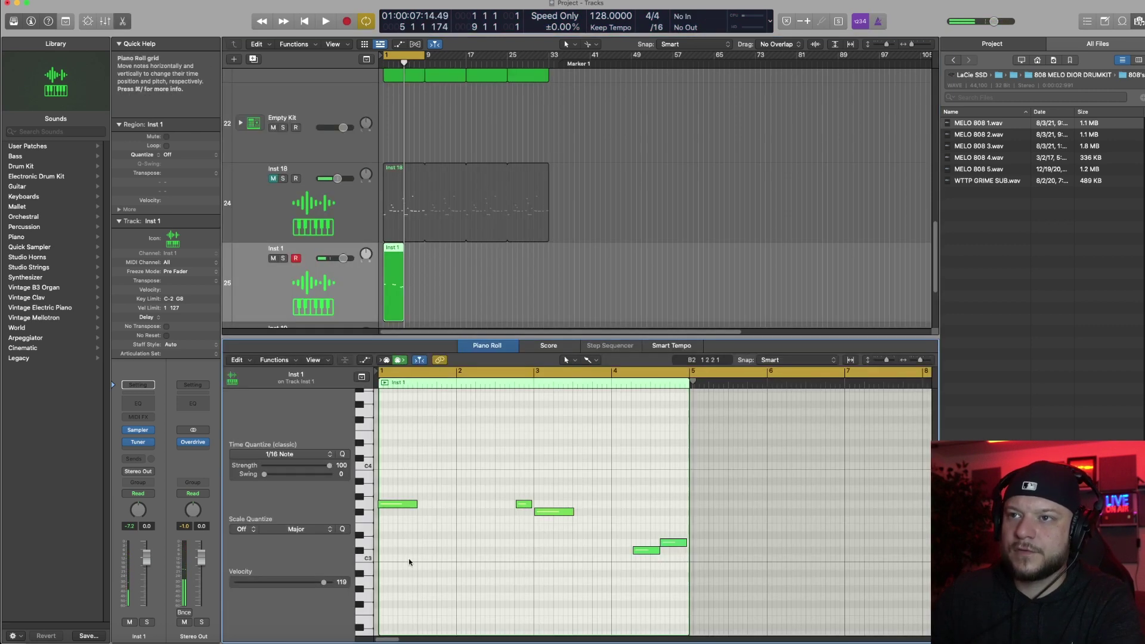
{"action": "key", "text": "super+a"}
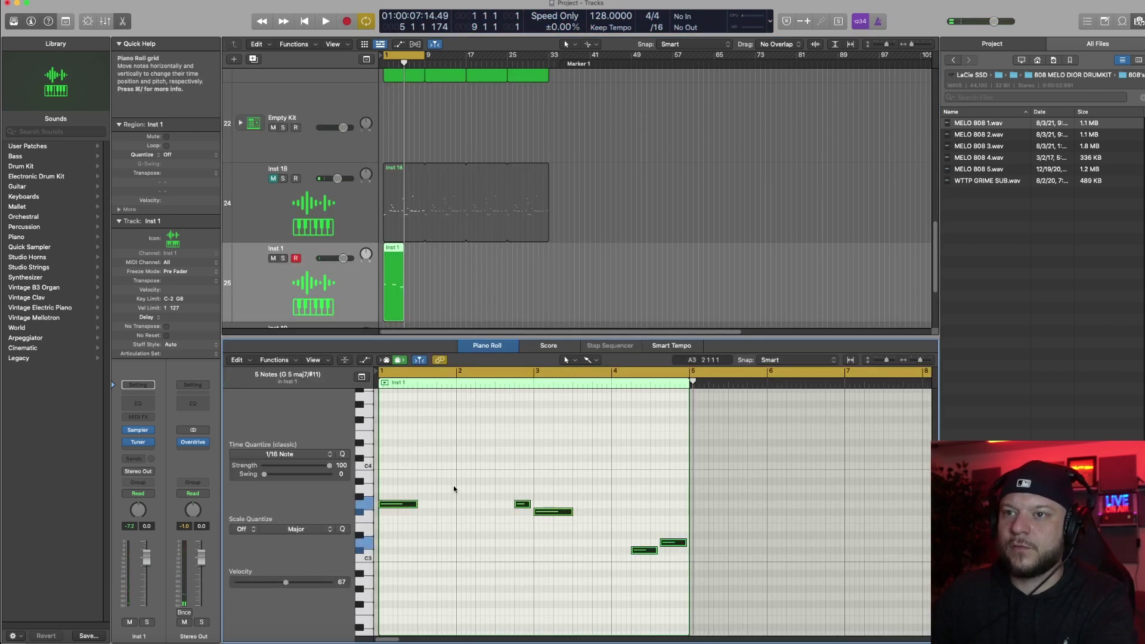
{"action": "key", "text": "space"}
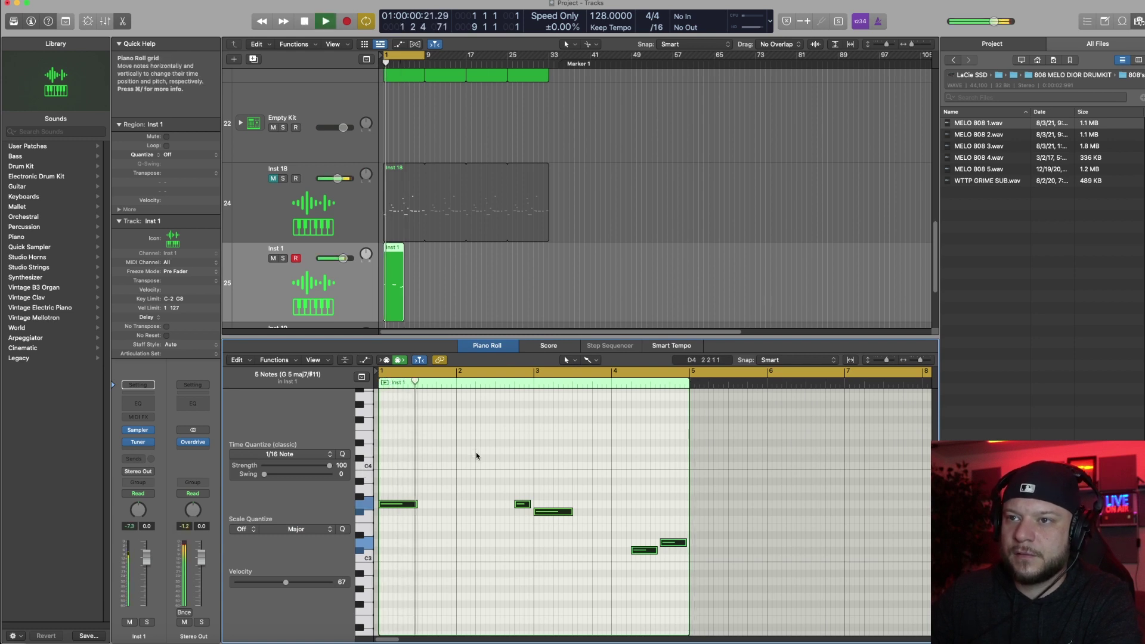
{"action": "left_click", "coordinate": [476, 452]}
{"action": "key", "text": "super+a"}
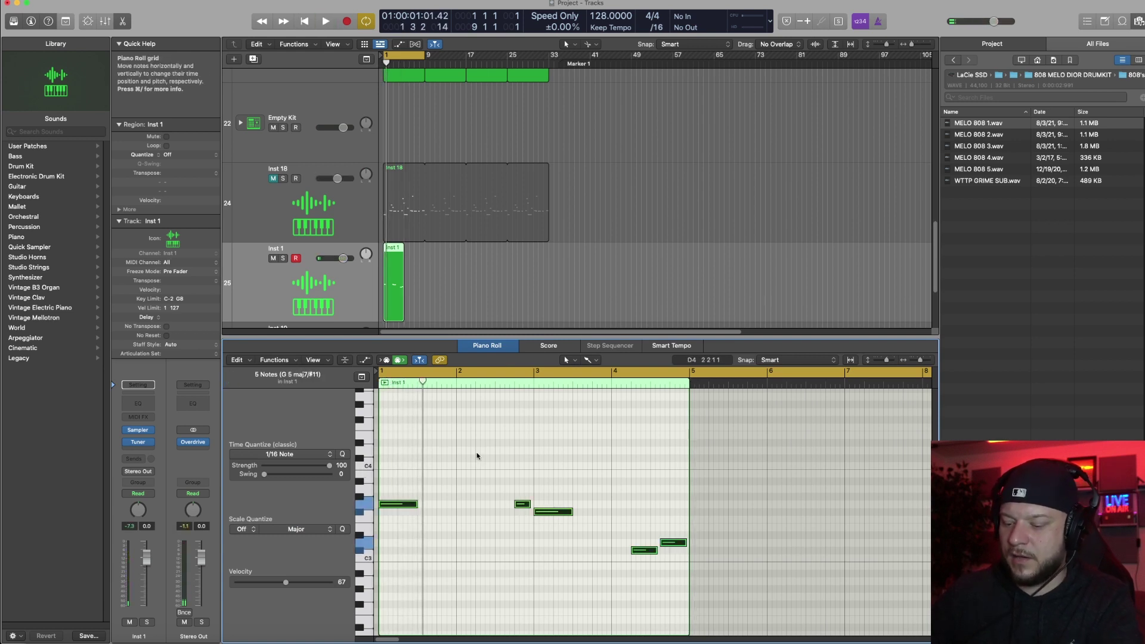
{"action": "key", "text": "alt+shift+Down"}
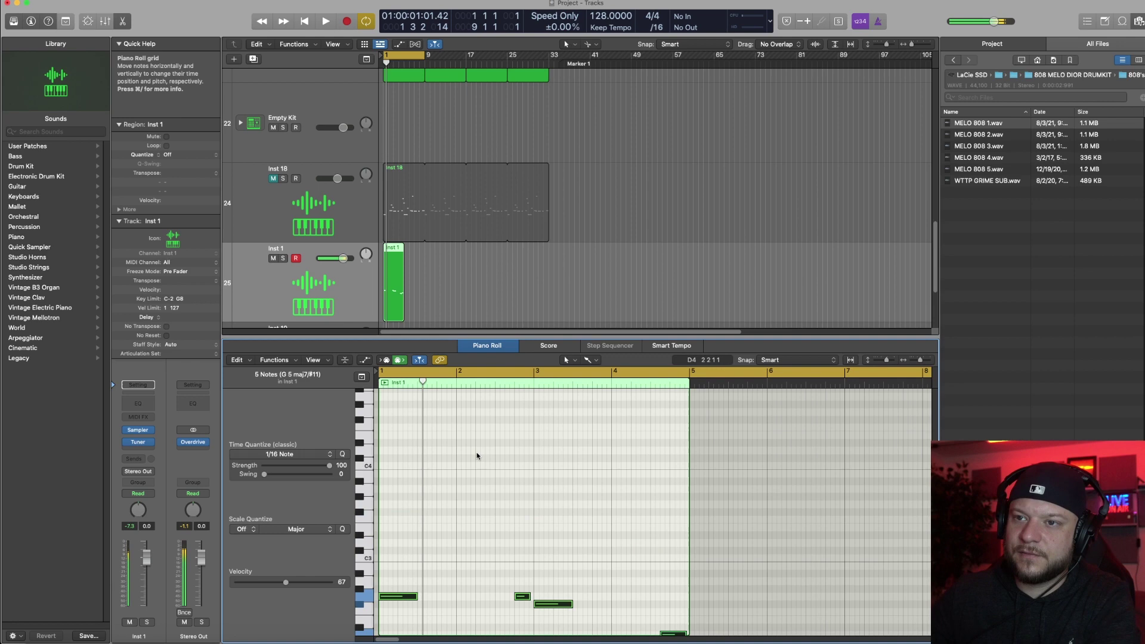
{"action": "scroll", "coordinate": [477, 456], "scroll_direction": "up", "scroll_amount": 2}
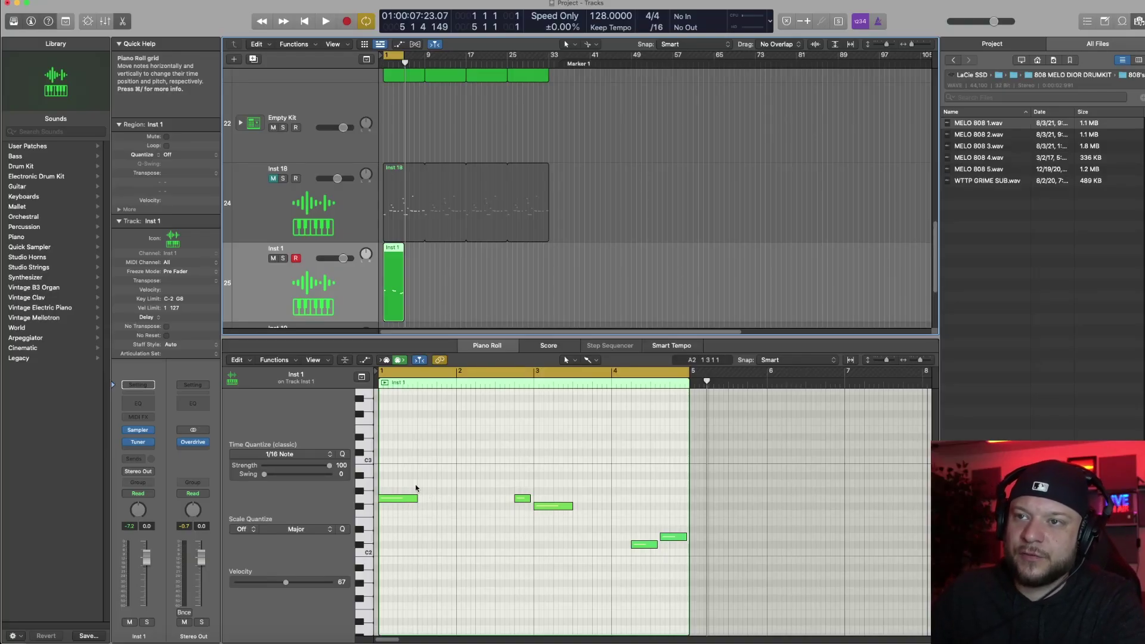
Step: Add a short D3 note in bar 1 and audition the pattern
{"action": "scroll", "coordinate": [402, 441], "scroll_direction": "up", "scroll_amount": 1}
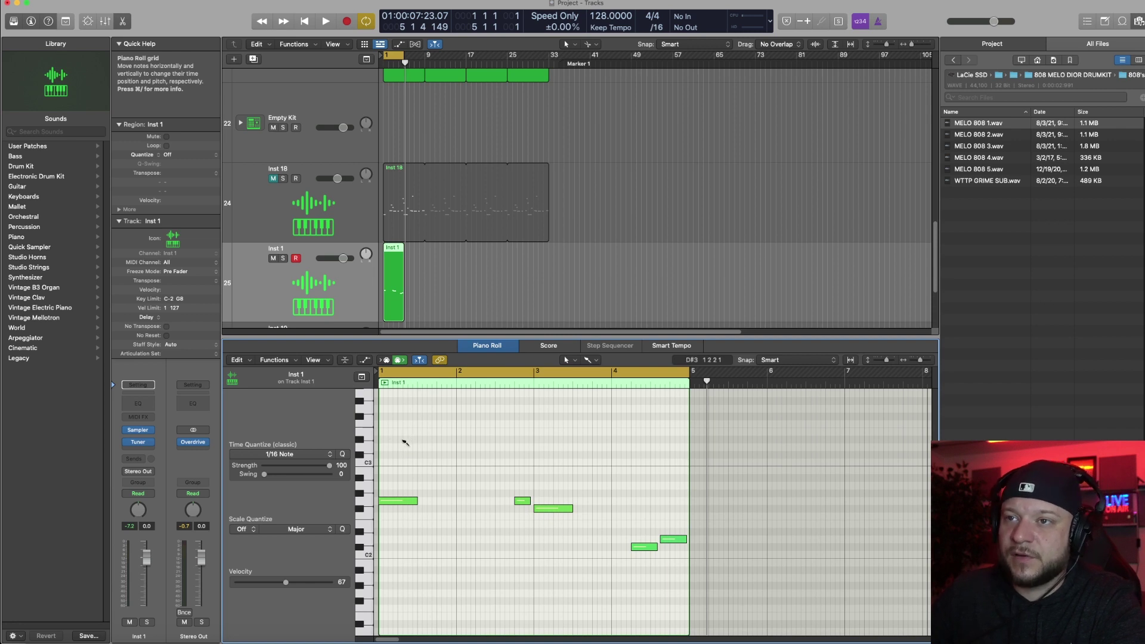
{"action": "left_click", "coordinate": [401, 441]}
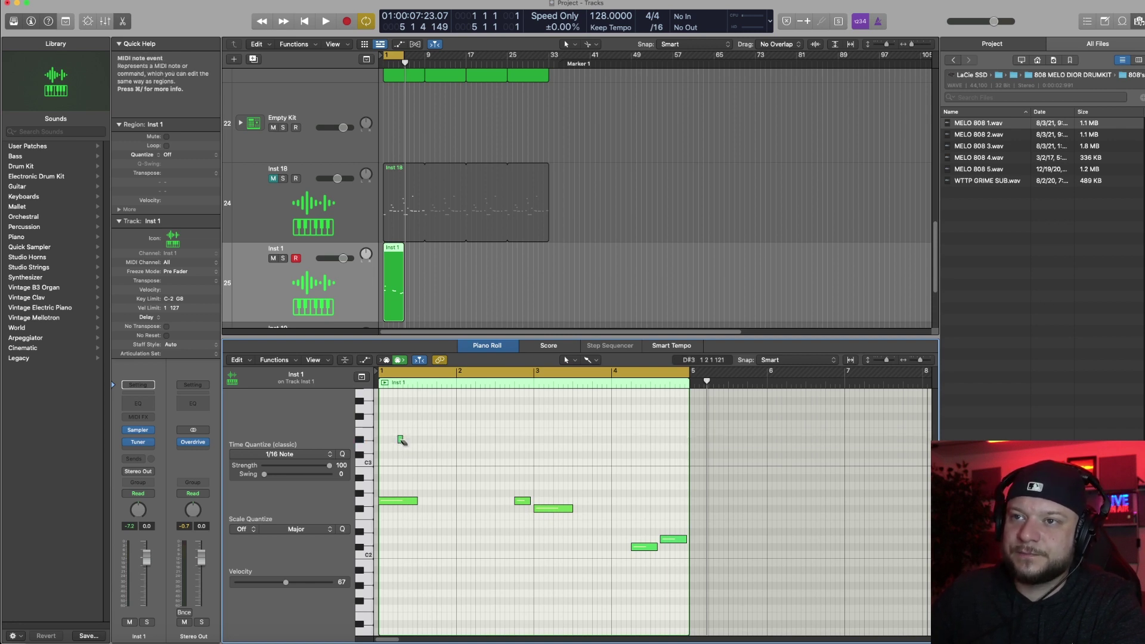
{"action": "left_click_drag", "start_coordinate": [401, 441], "coordinate": [403, 458]}
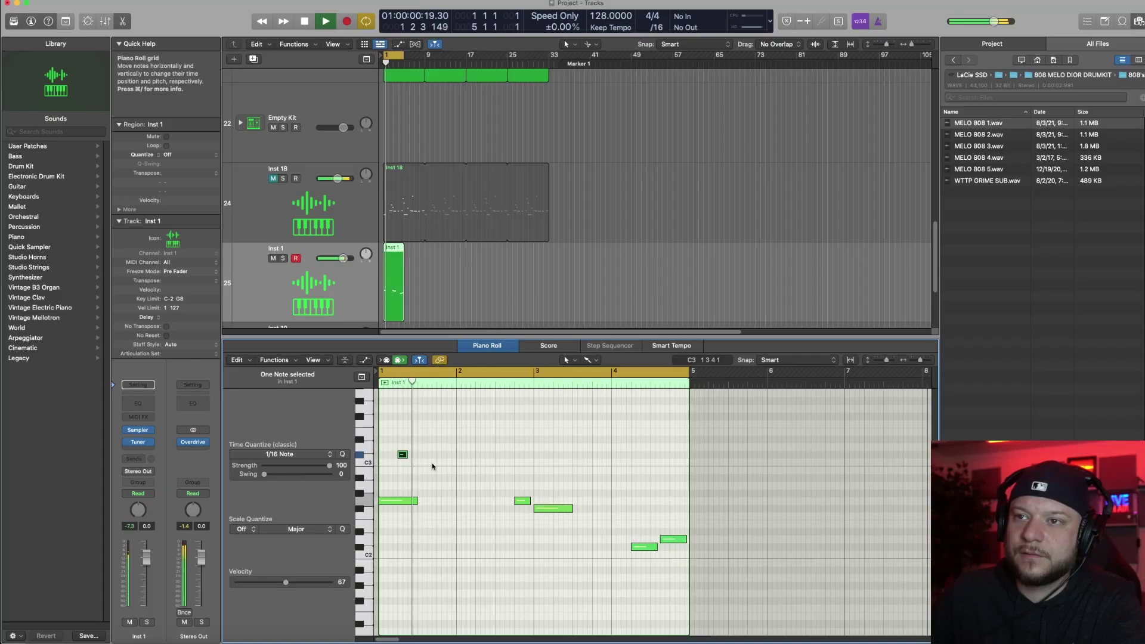
{"action": "key", "text": "space"}
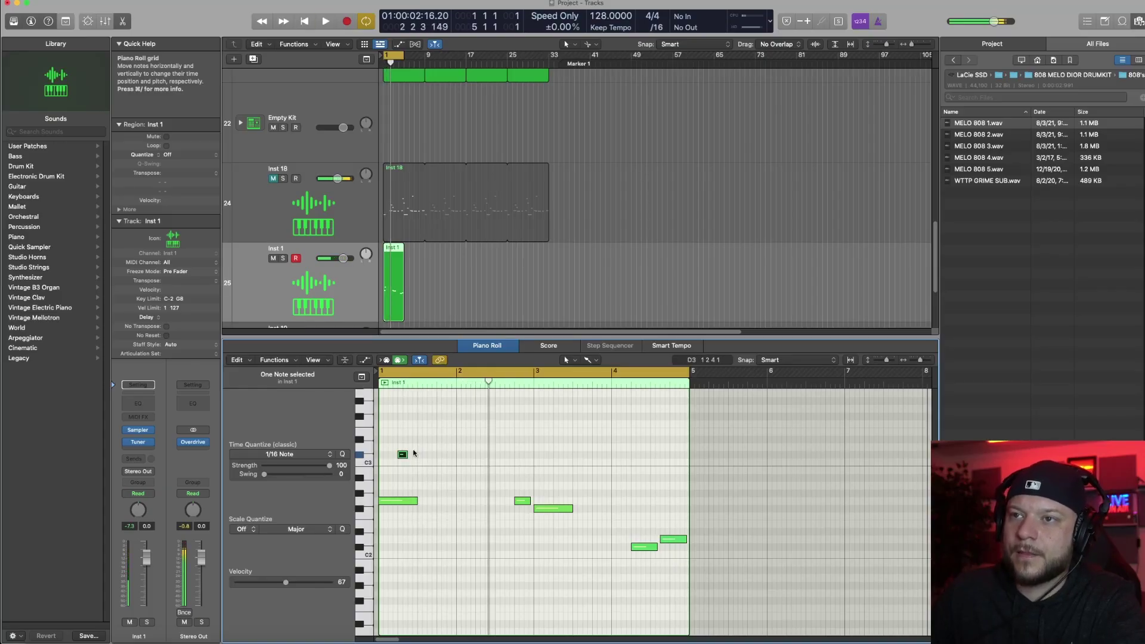
{"action": "left_click_drag", "start_coordinate": [403, 455], "coordinate": [403, 447]}
{"action": "key", "text": "space"}
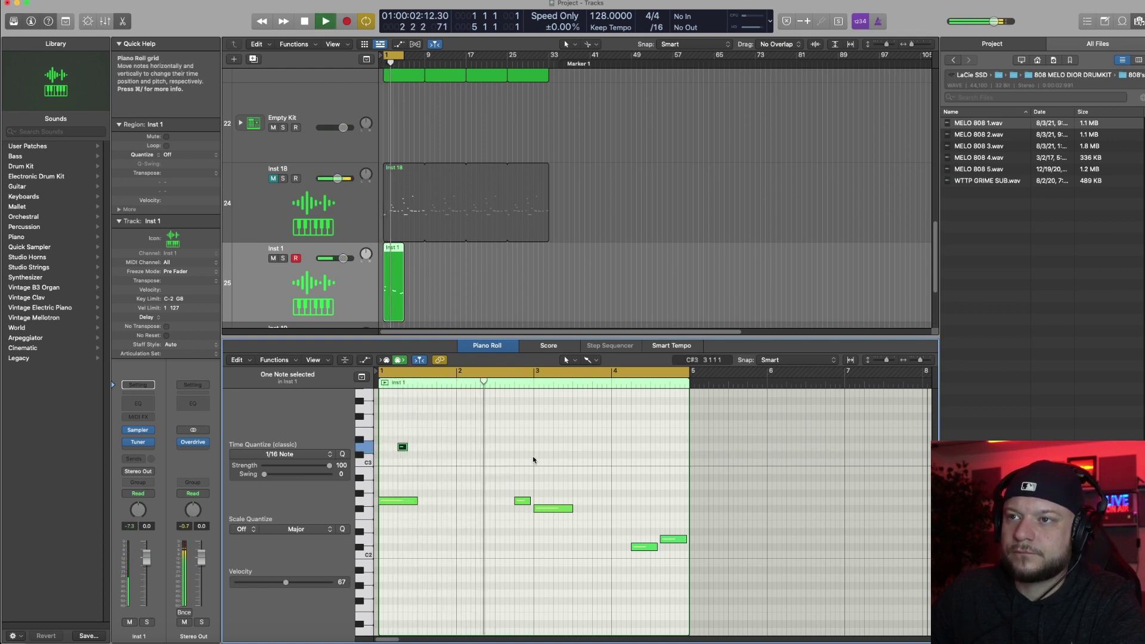
{"action": "key", "text": "space"}
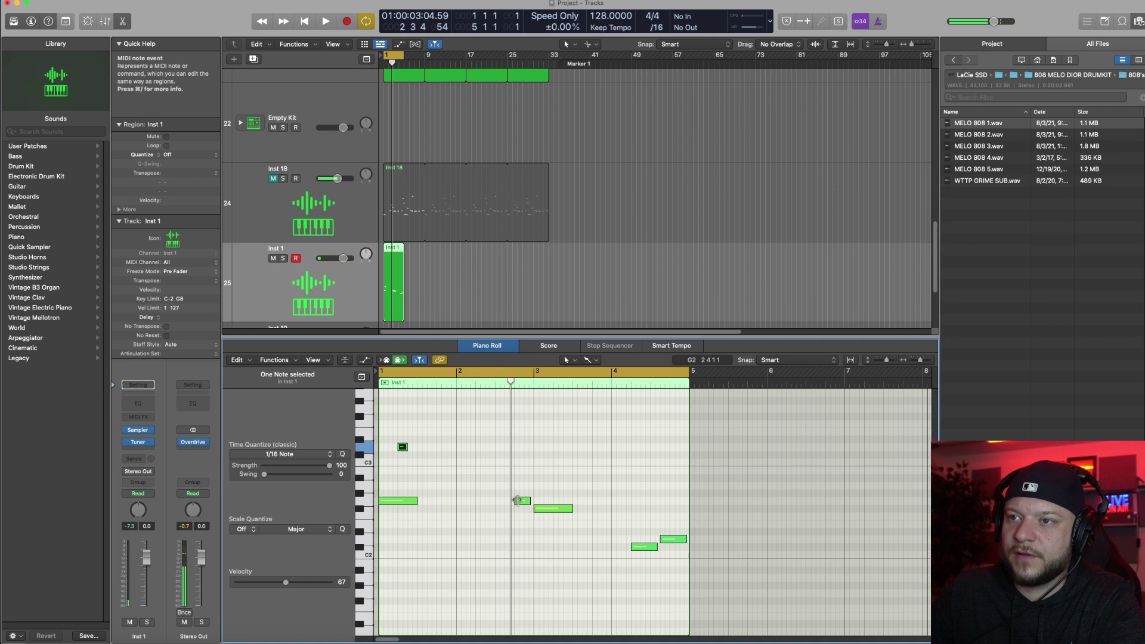
Step: Extend the bar 2 note to start earlier and lower the small bar 2 note one pitch
{"action": "left_click_drag", "start_coordinate": [517, 500], "coordinate": [496, 498]}
{"action": "scroll", "coordinate": [504, 506], "scroll_direction": "up", "scroll_amount": 3}
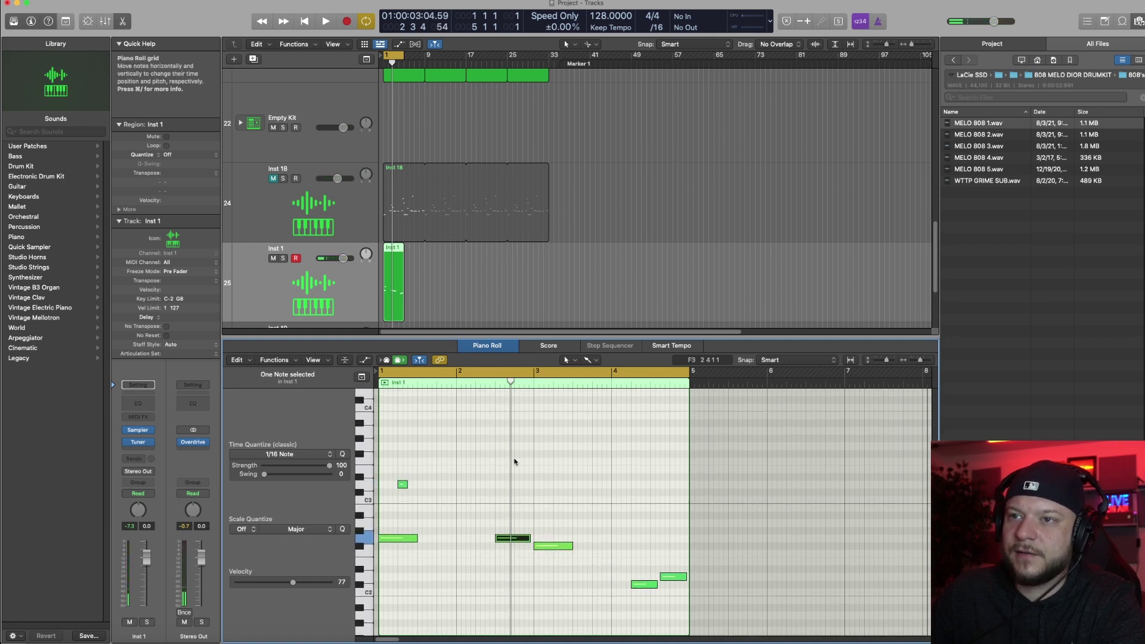
{"action": "key", "text": "space"}
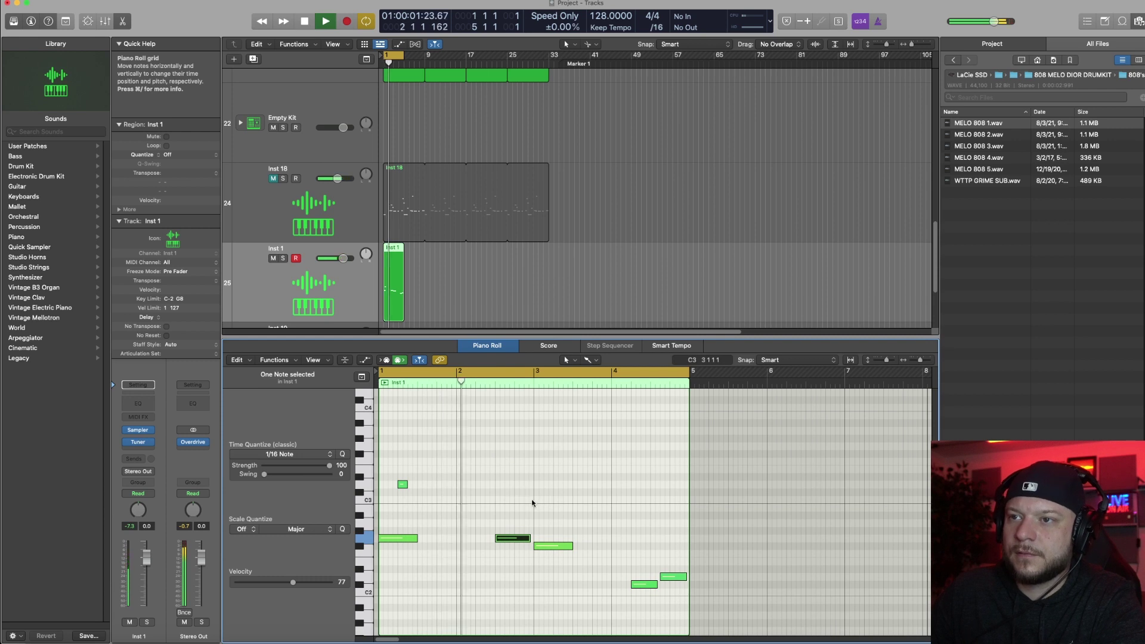
{"action": "key", "text": "space"}
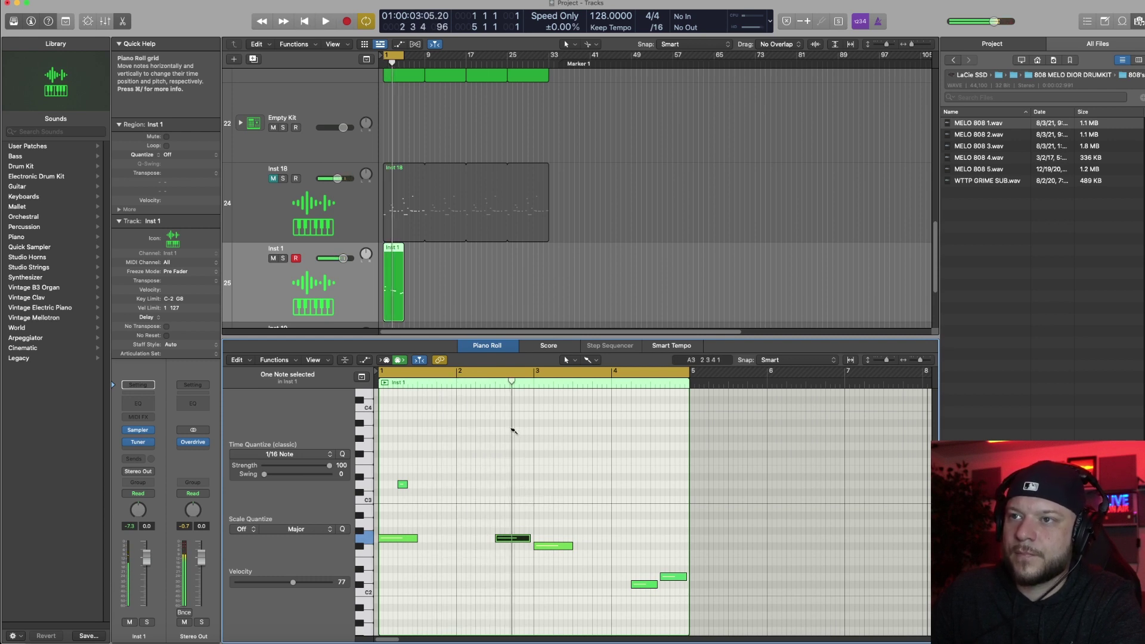
{"action": "left_click", "coordinate": [513, 434]}
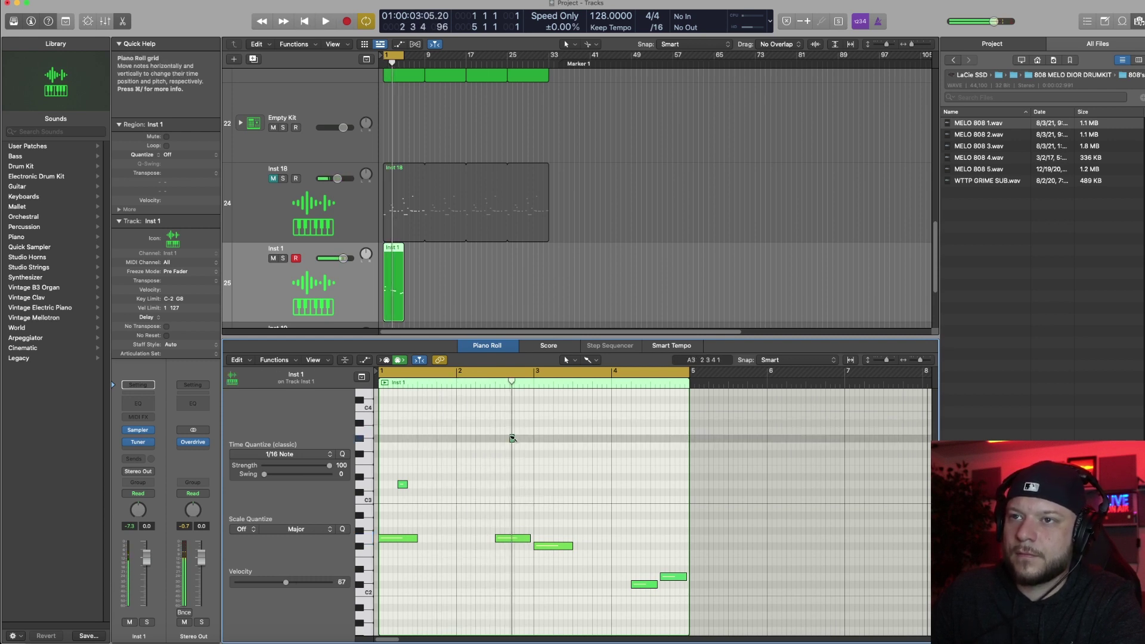
{"action": "left_click_drag", "start_coordinate": [512, 439], "coordinate": [513, 456]}
{"action": "key", "text": "space"}
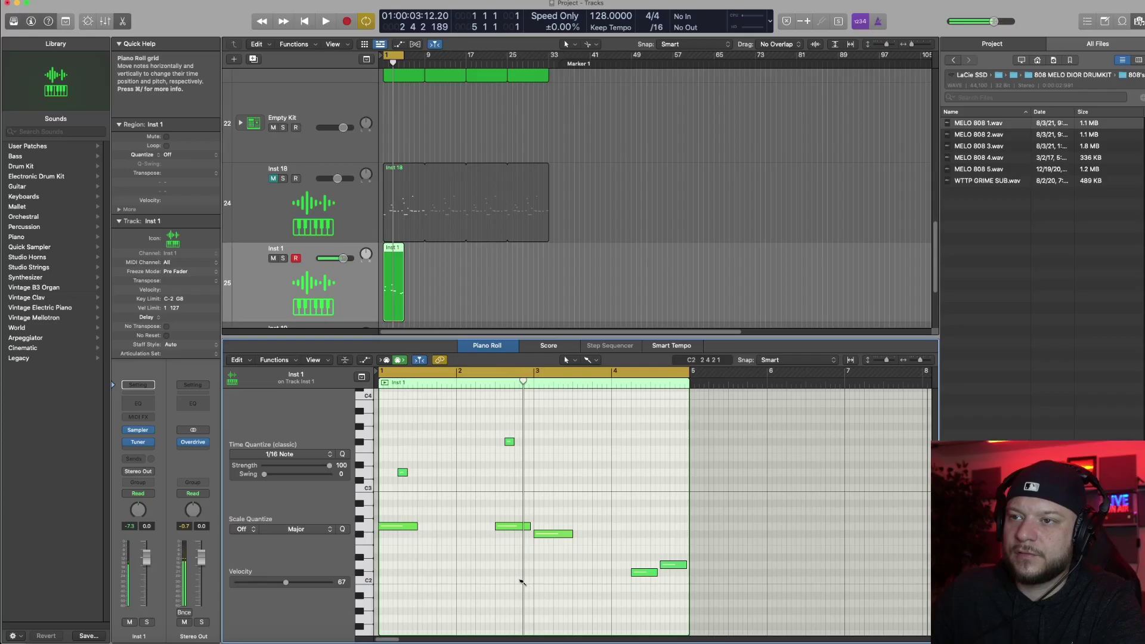
Step: Lengthen the mid-bar 2 note and add a short D2 note late in bar 2
{"action": "left_click", "coordinate": [493, 386]}
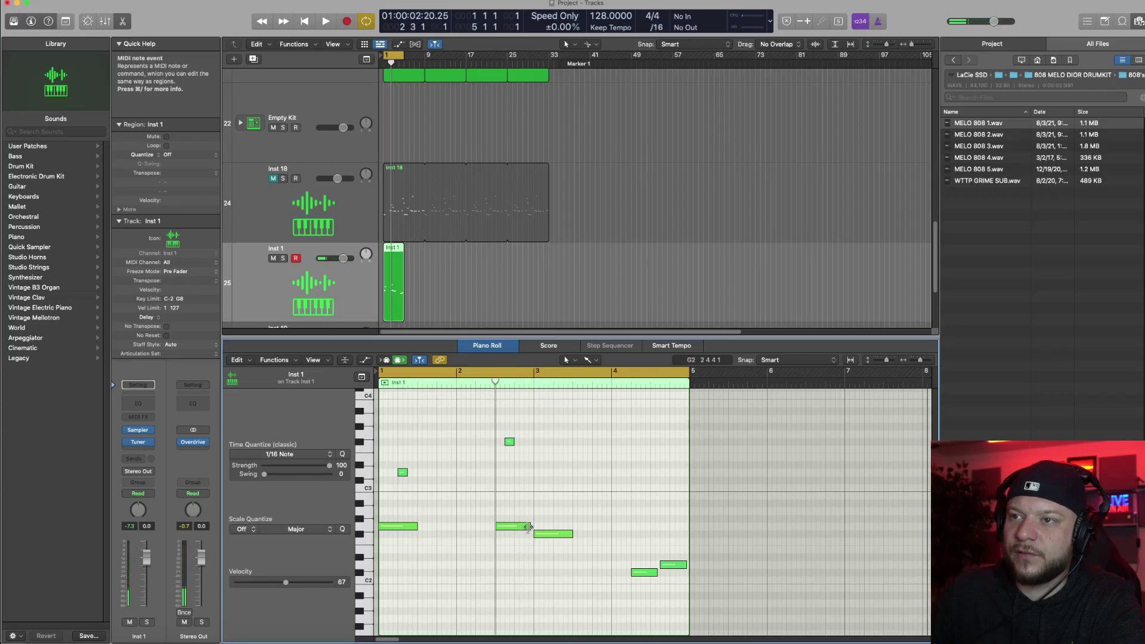
{"action": "left_click_drag", "start_coordinate": [528, 528], "coordinate": [534, 527]}
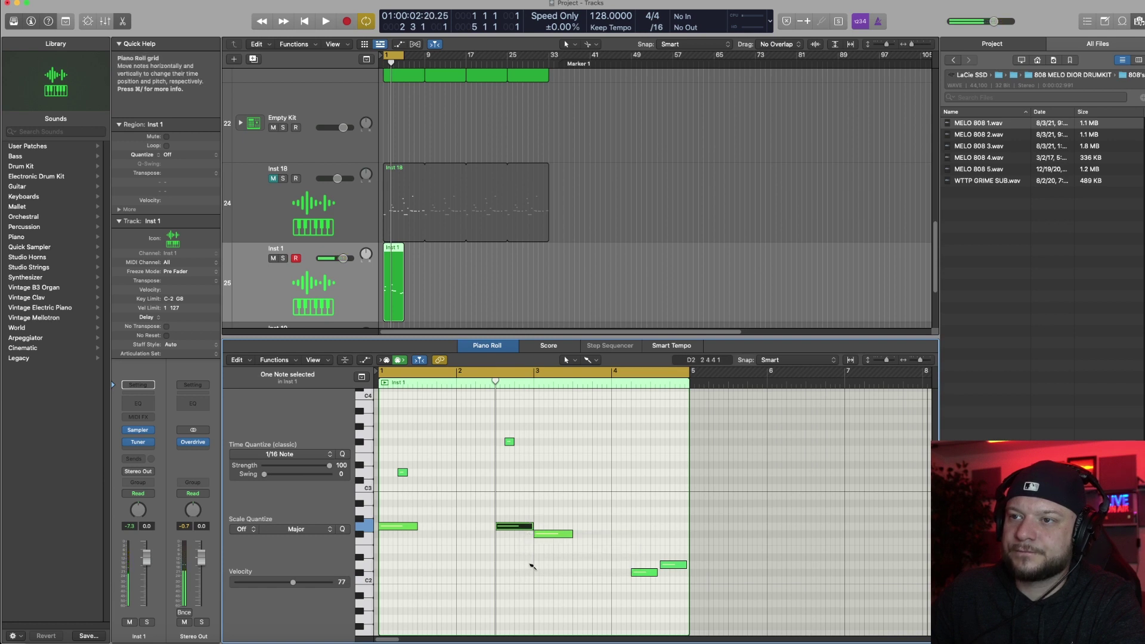
{"action": "left_click", "coordinate": [526, 557]}
{"action": "key", "text": "space"}
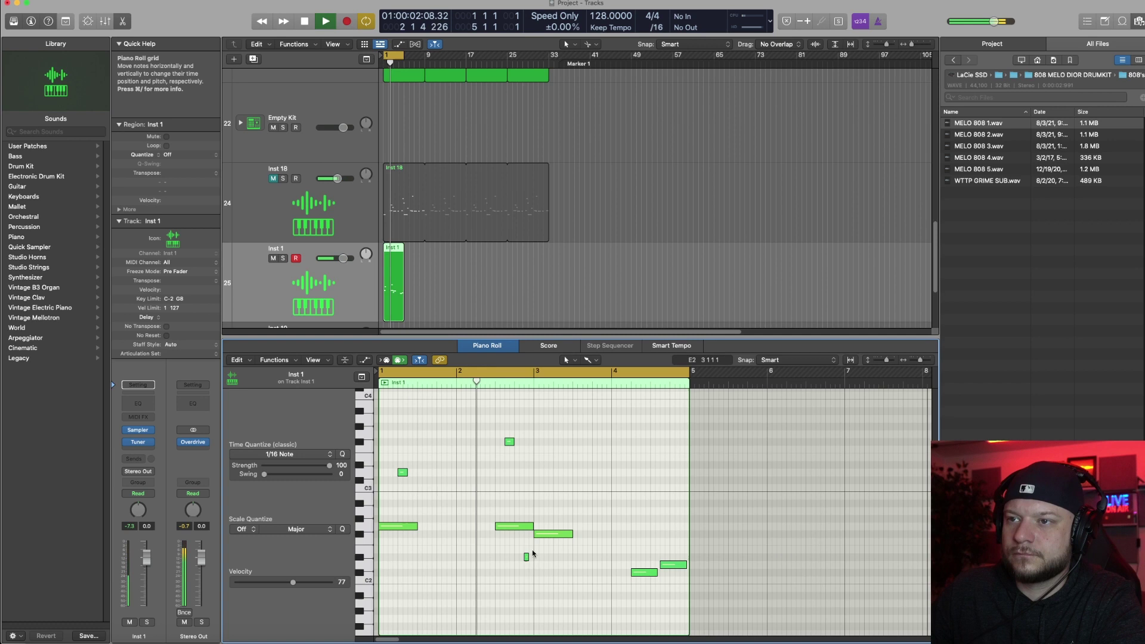
{"action": "key", "text": "space"}
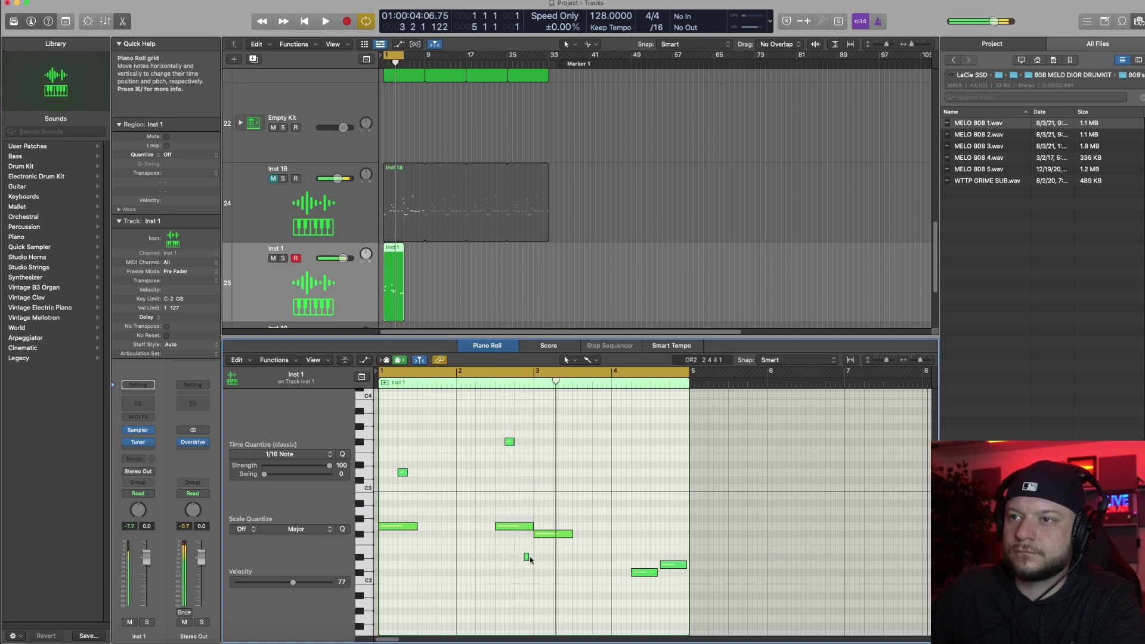
{"action": "left_click", "coordinate": [526, 556]}
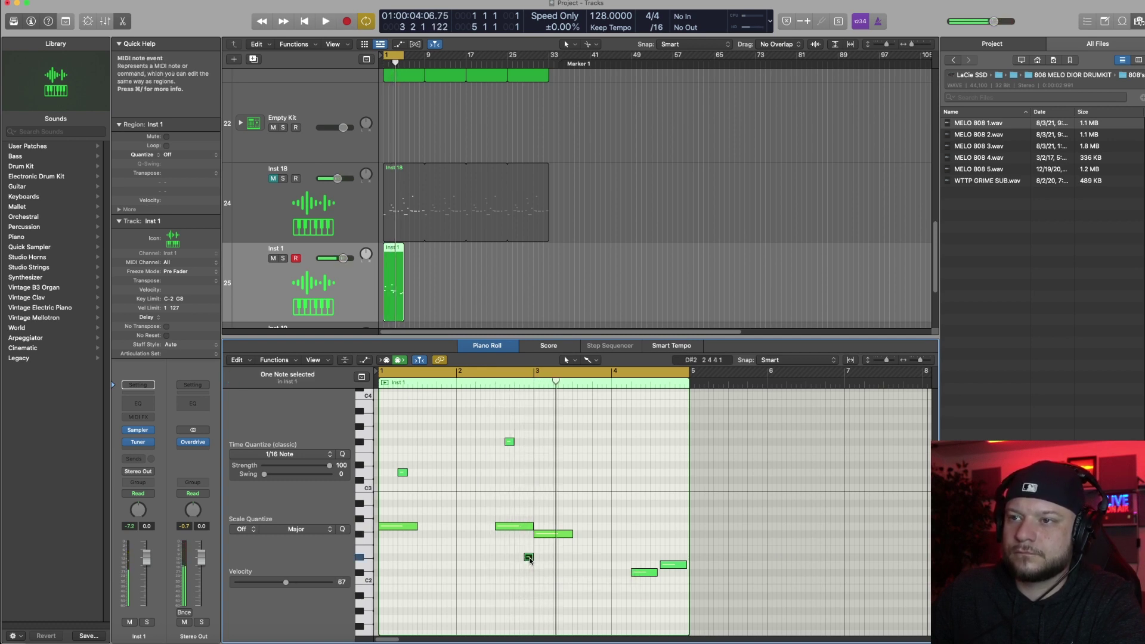
{"action": "mouse_move", "coordinate": [527, 557]}
{"action": "left_mouse_down"}
{"action": "mouse_move", "coordinate": [528, 542]}
{"action": "mouse_move", "coordinate": [529, 568]}
{"action": "left_mouse_up"}
{"action": "key", "text": "space"}
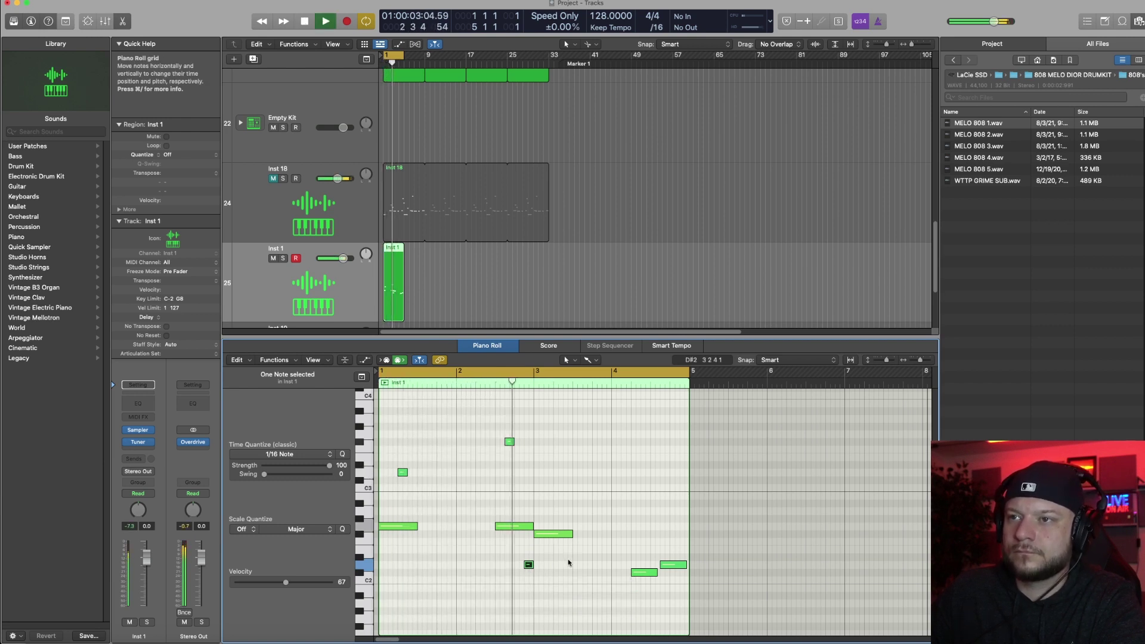
{"action": "key", "text": "space"}
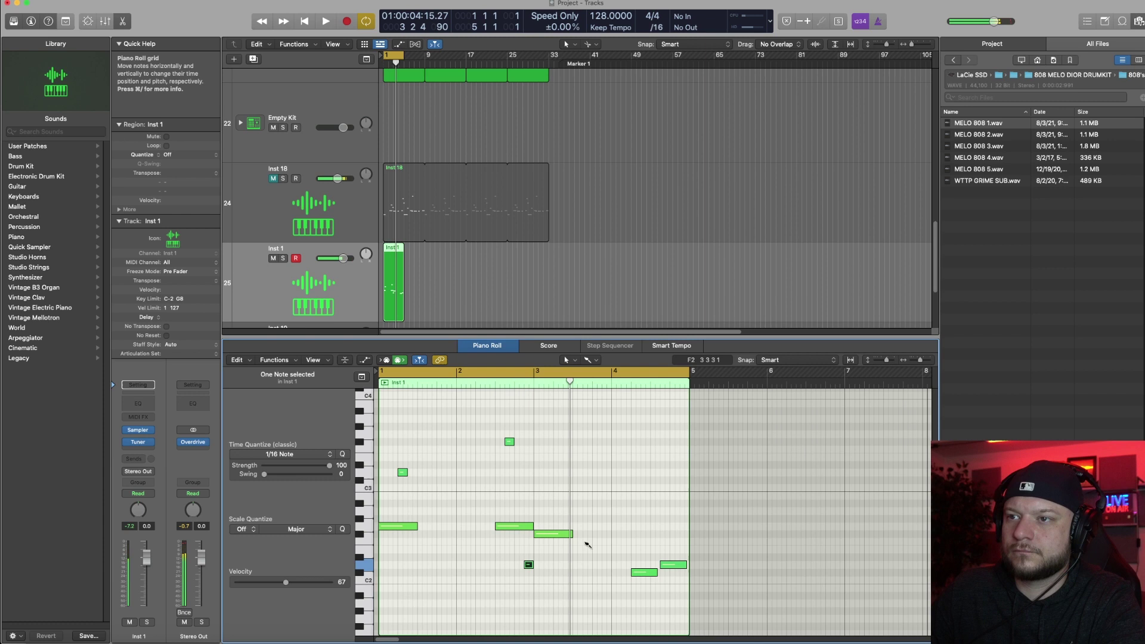
{"action": "key", "text": "space"}
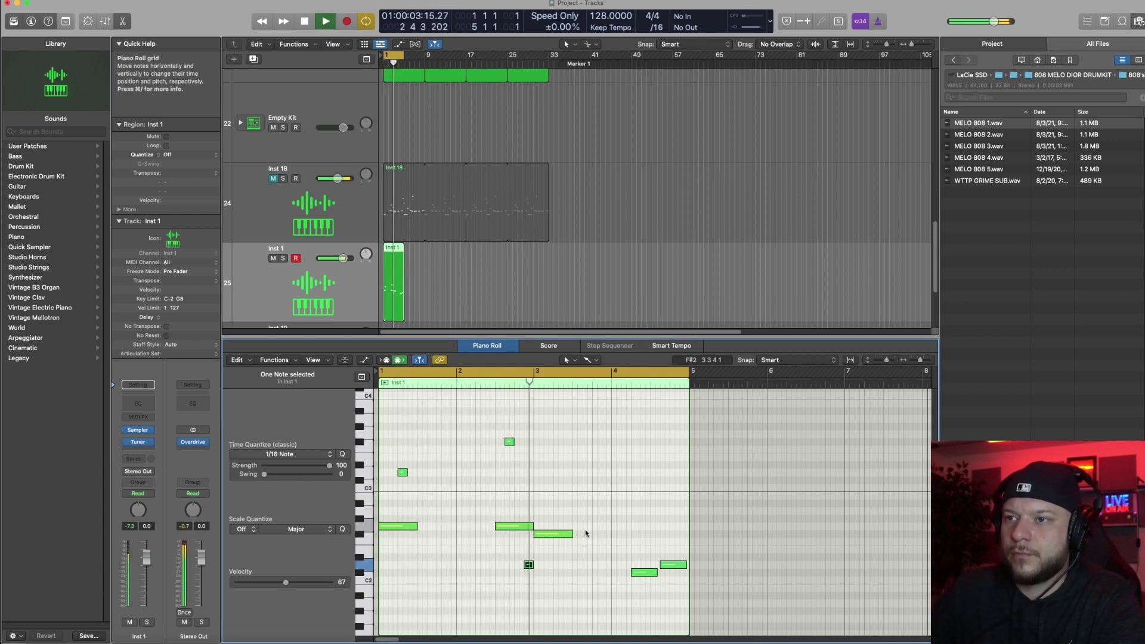
{"action": "key", "text": "space"}
Step: Add a short F#2 note in bar 3 and stretch the final D2 note to bar 5
{"action": "left_click", "coordinate": [595, 533], "text": "super"}
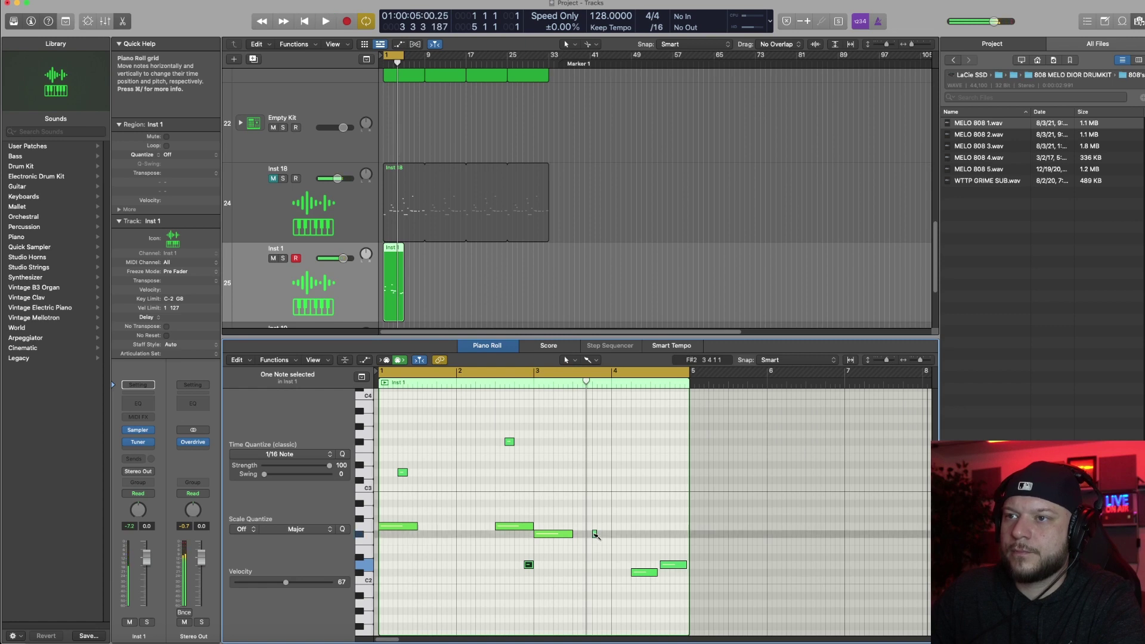
{"action": "left_click", "coordinate": [608, 536]}
{"action": "key", "text": "space"}
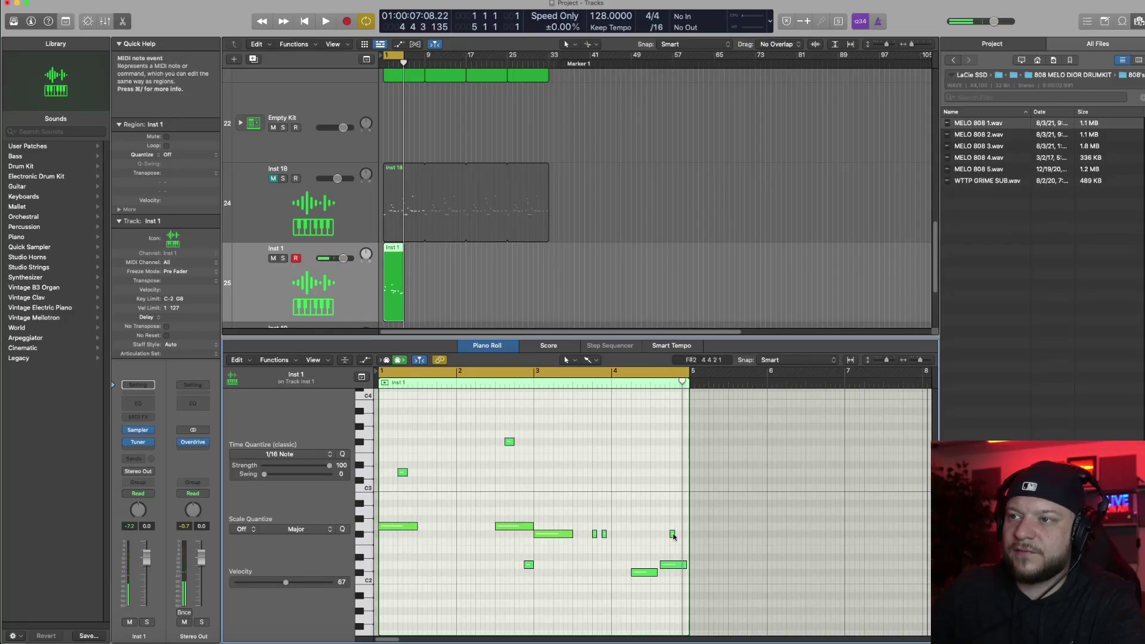
{"action": "left_click", "coordinate": [674, 534]}
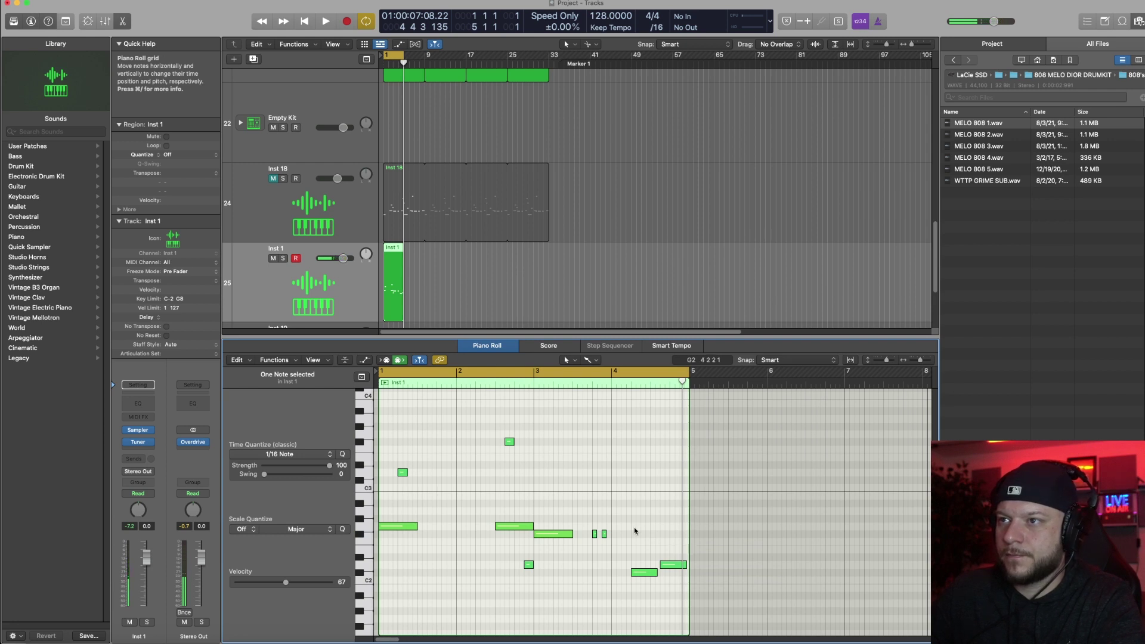
{"action": "scroll", "coordinate": [634, 531], "scroll_direction": "up", "scroll_amount": 1}
{"action": "left_click_drag", "start_coordinate": [684, 578], "coordinate": [688, 578]}
Step: Play the pattern, pencil a short note late in bar 4, then delete it
{"action": "key", "text": "space"}
{"action": "scroll", "coordinate": [683, 577], "scroll_direction": "up", "scroll_amount": 5}
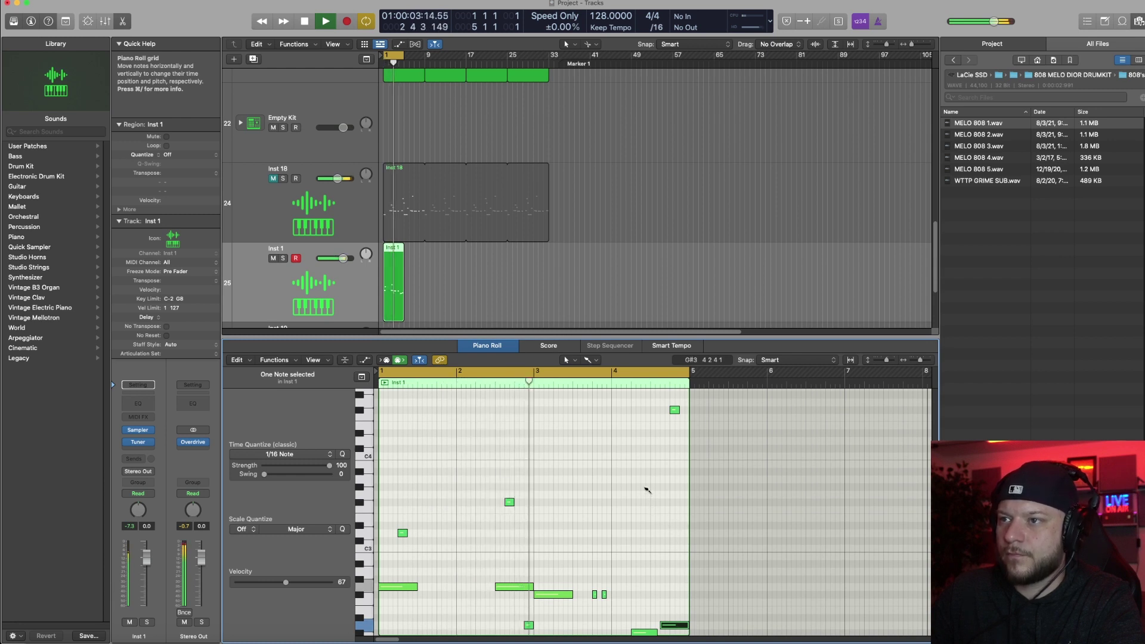
{"action": "left_click", "coordinate": [649, 488]}
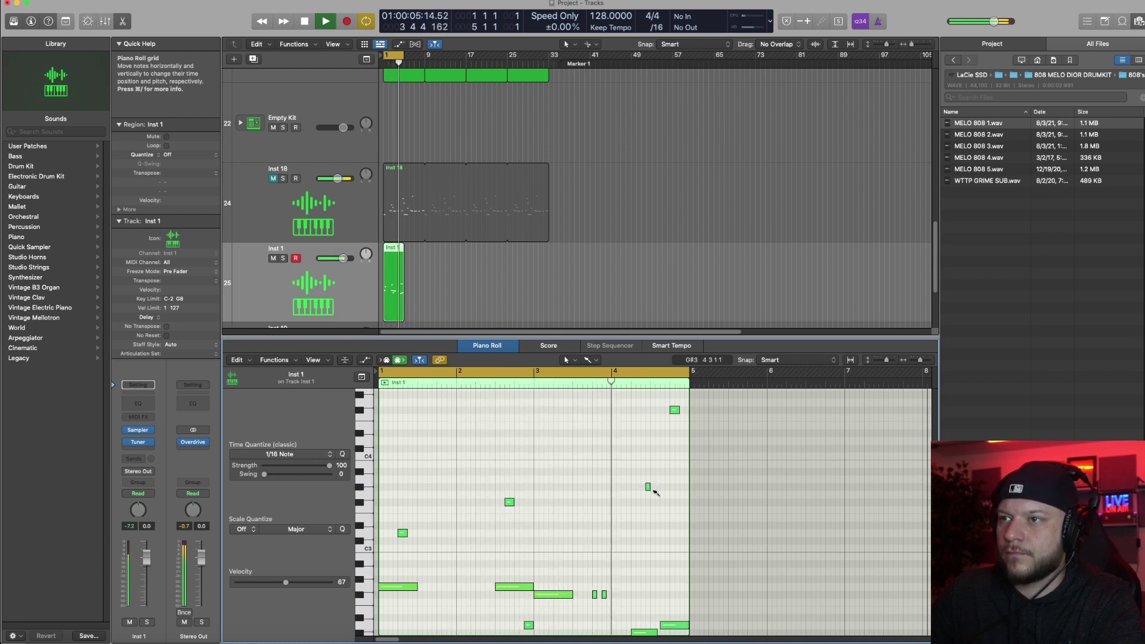
{"action": "key", "text": "BackSpace"}
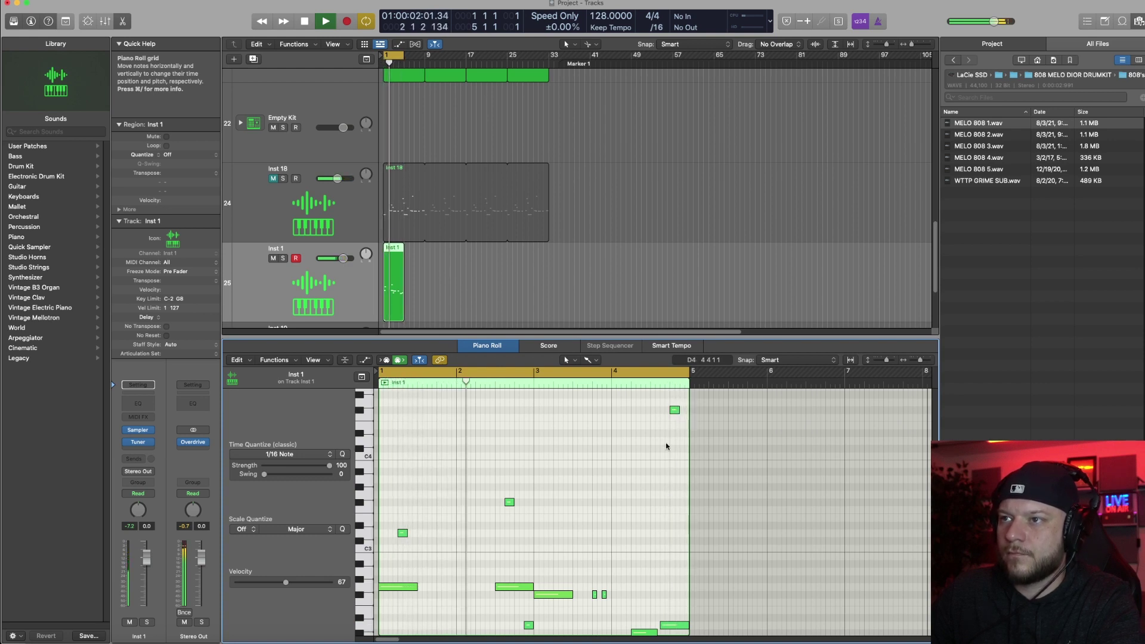
{"action": "scroll", "coordinate": [655, 620], "scroll_direction": "down", "scroll_amount": 2}
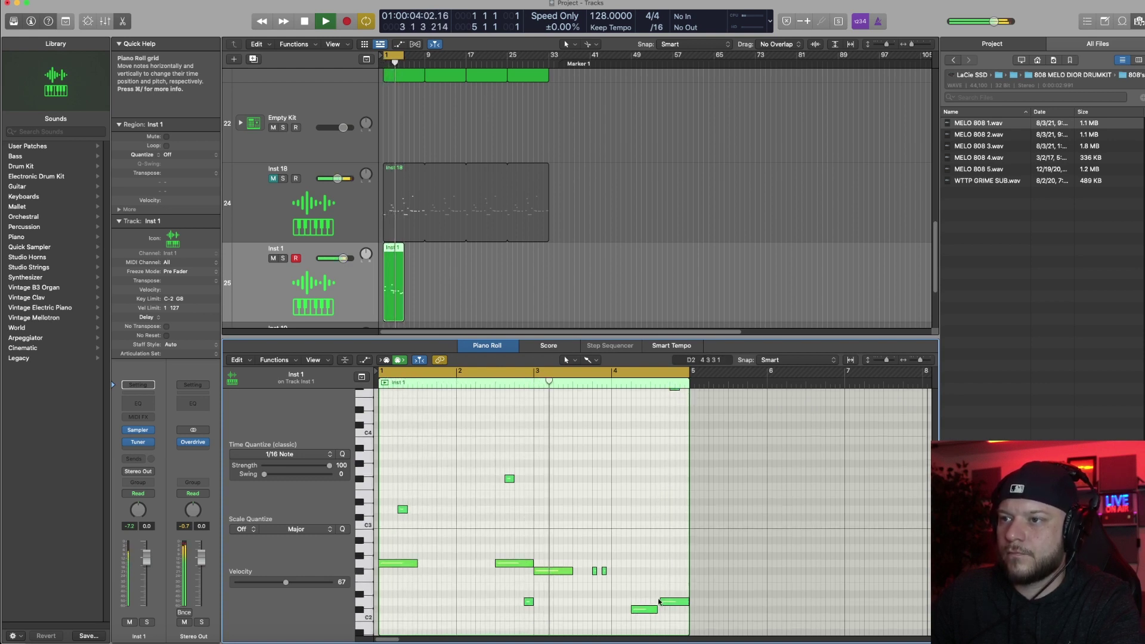
Step: Lengthen the F#3 note to two sixteenths and nudge it one sixteenth later
{"action": "left_click", "coordinate": [656, 610]}
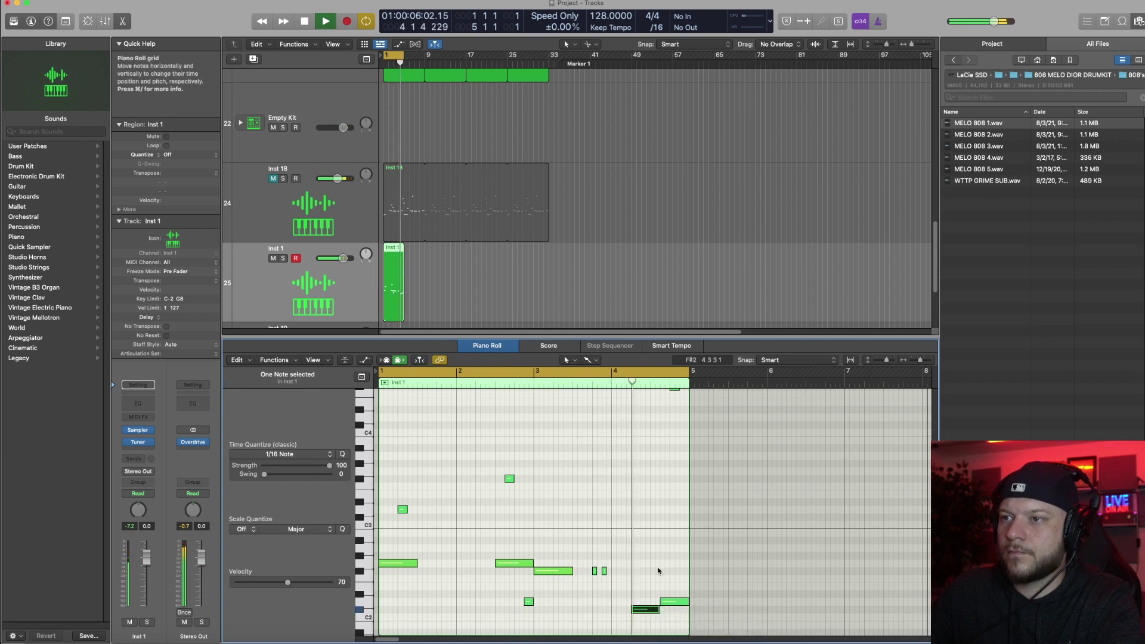
{"action": "key", "text": "space"}
{"action": "left_click", "coordinate": [649, 479]}
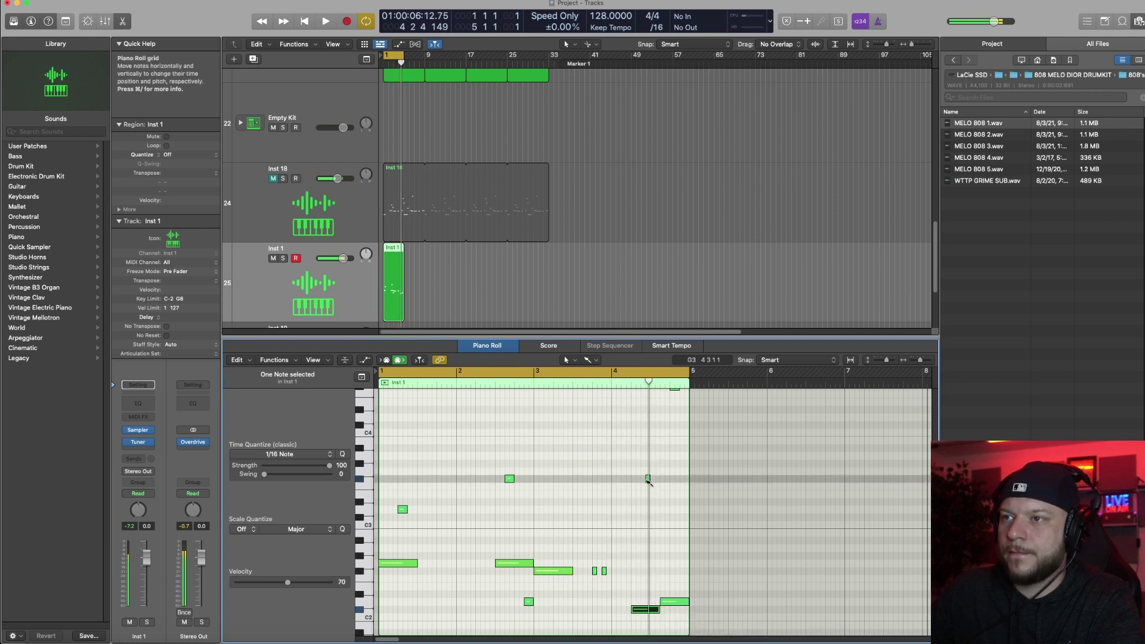
{"action": "left_click_drag", "start_coordinate": [652, 480], "coordinate": [658, 480]}
{"action": "left_click", "coordinate": [649, 480]}
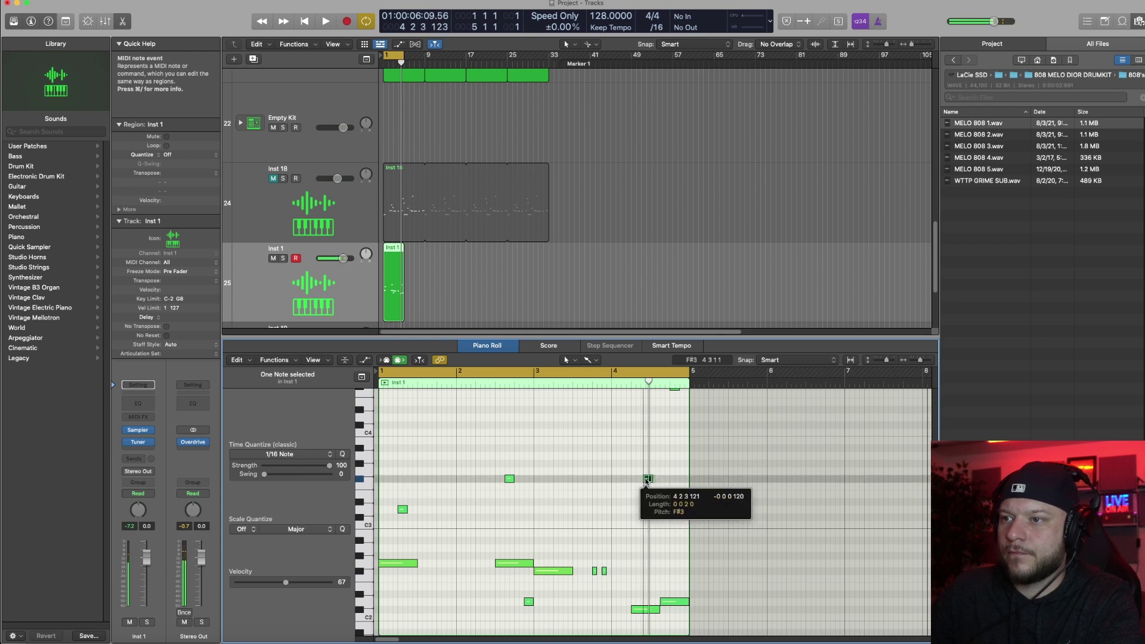
{"action": "key", "text": "space"}
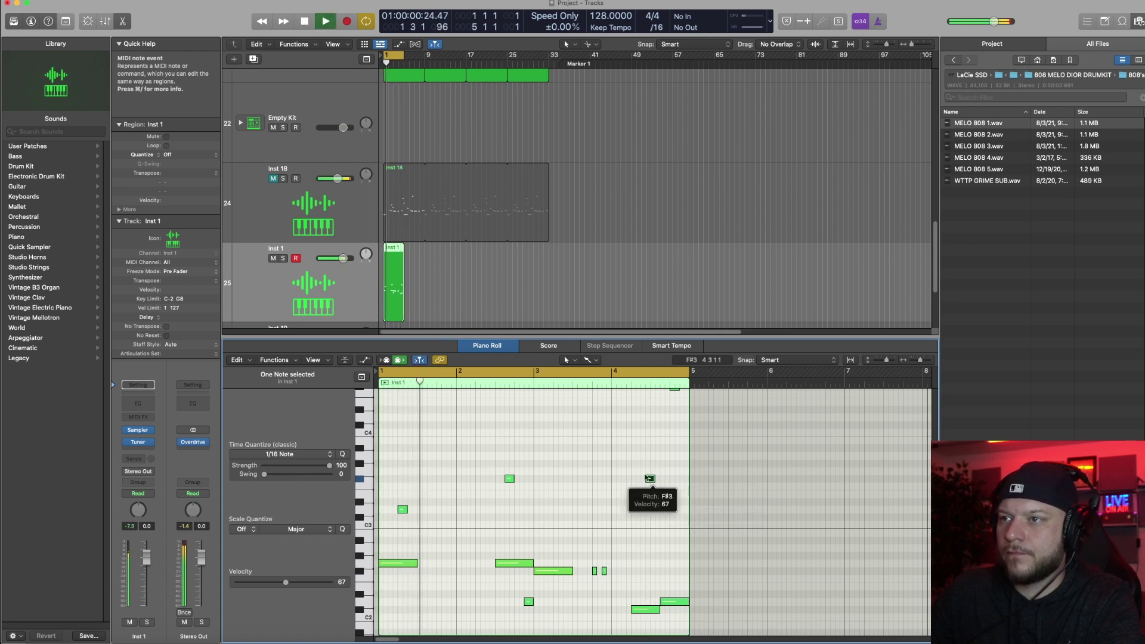
{"action": "left_click_drag", "start_coordinate": [652, 480], "coordinate": [656, 480]}
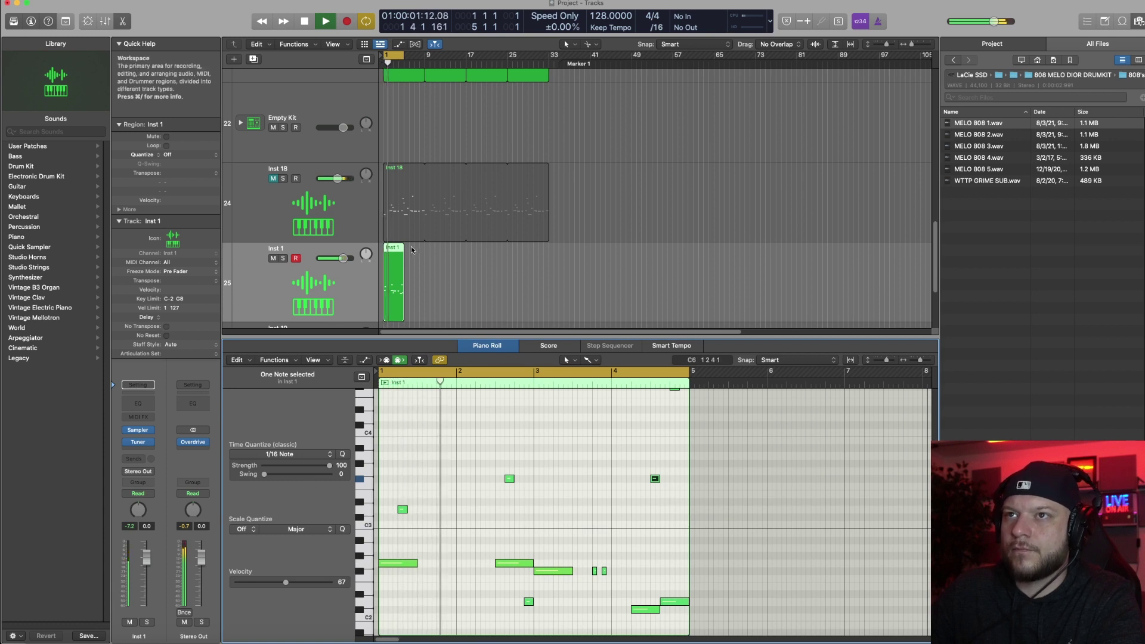
Step: Loop the Inst 1 region over later bars and drop the first D3 note an octave to D2
{"action": "mouse_move", "coordinate": [404, 247]}
{"action": "left_mouse_down"}
{"action": "mouse_move", "coordinate": [436, 247]}
{"action": "mouse_move", "coordinate": [425, 246]}
{"action": "left_mouse_up"}
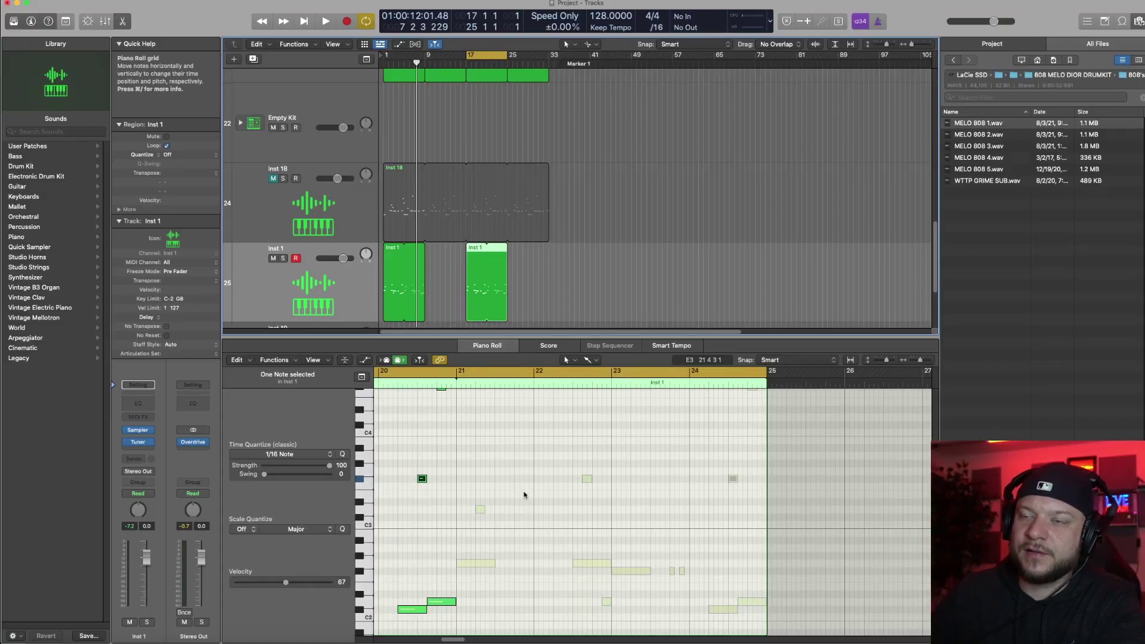
{"action": "key", "text": "space"}
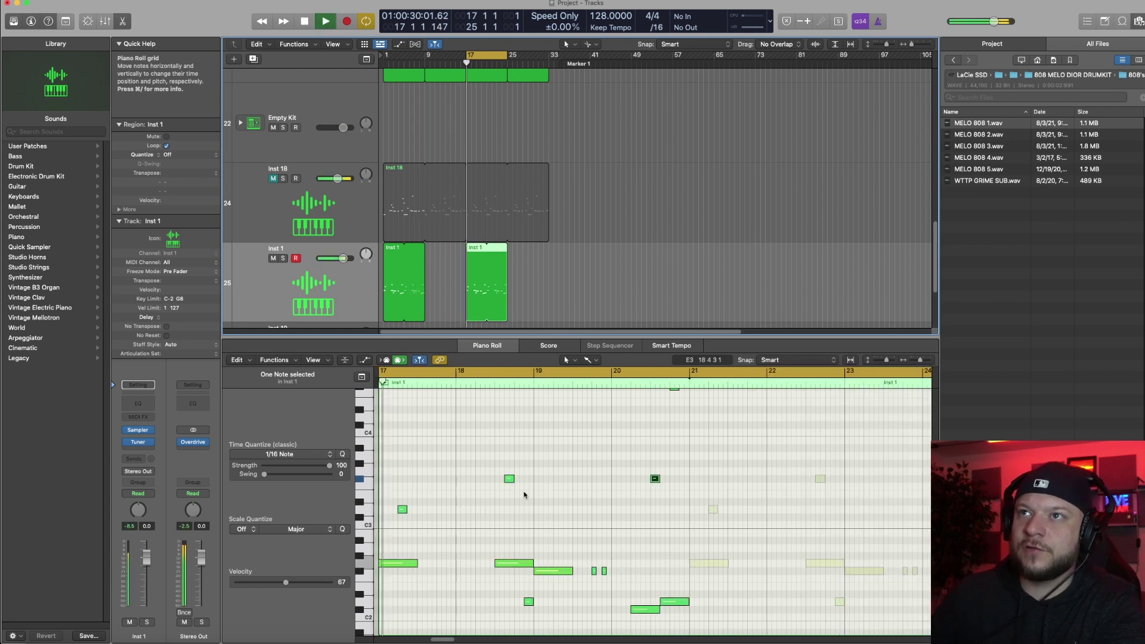
{"action": "left_click", "coordinate": [404, 510]}
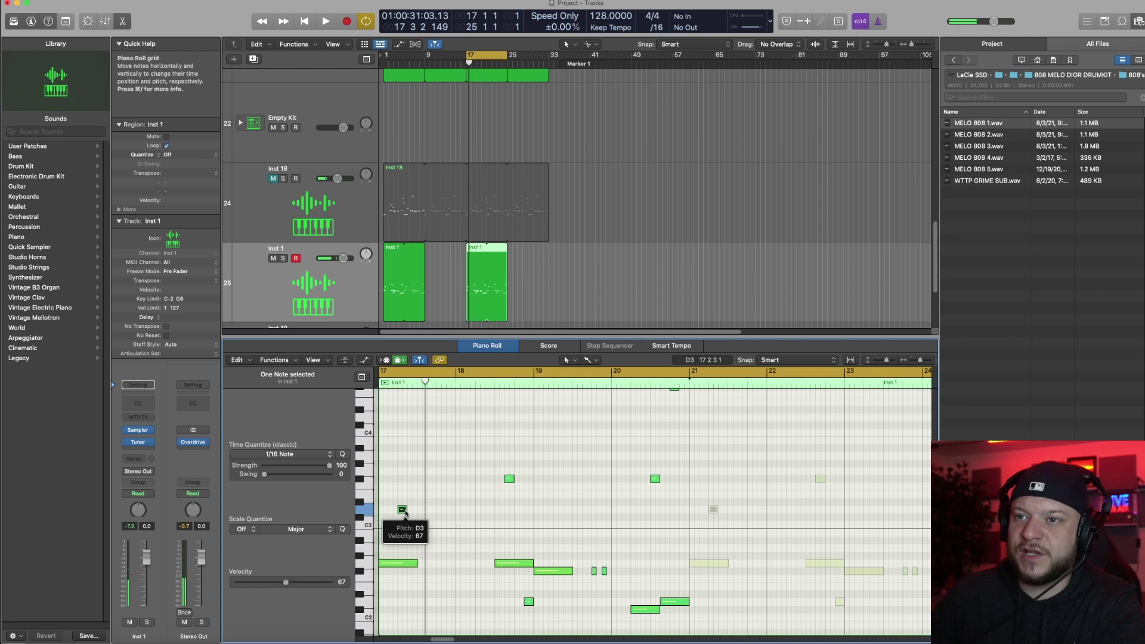
{"action": "key", "text": "alt+shift+Down"}
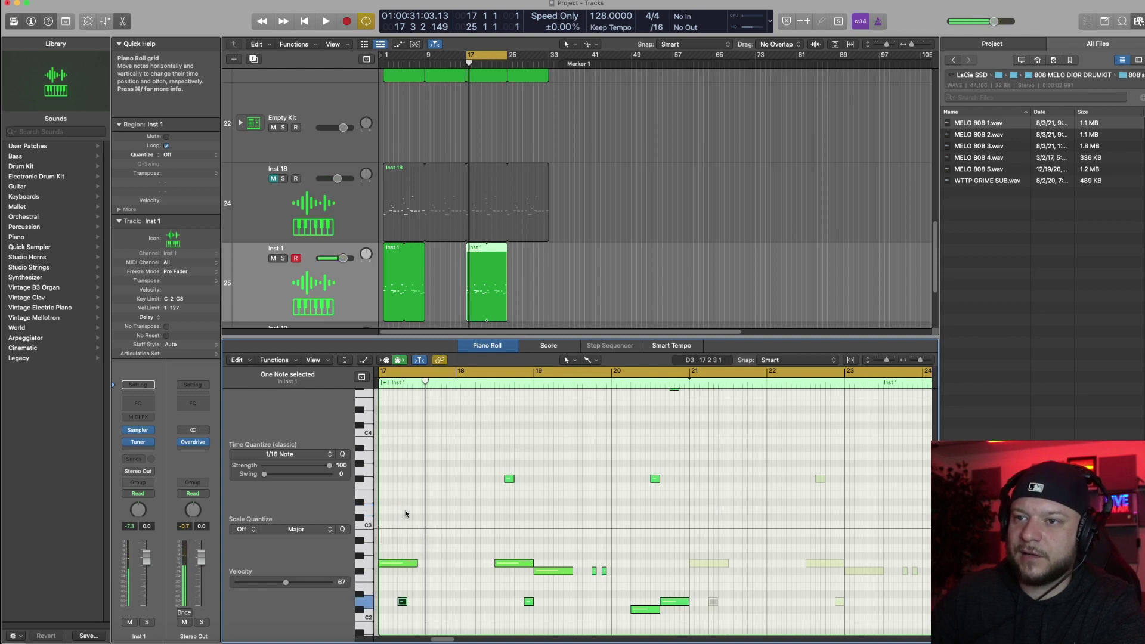
{"action": "key", "text": "space"}
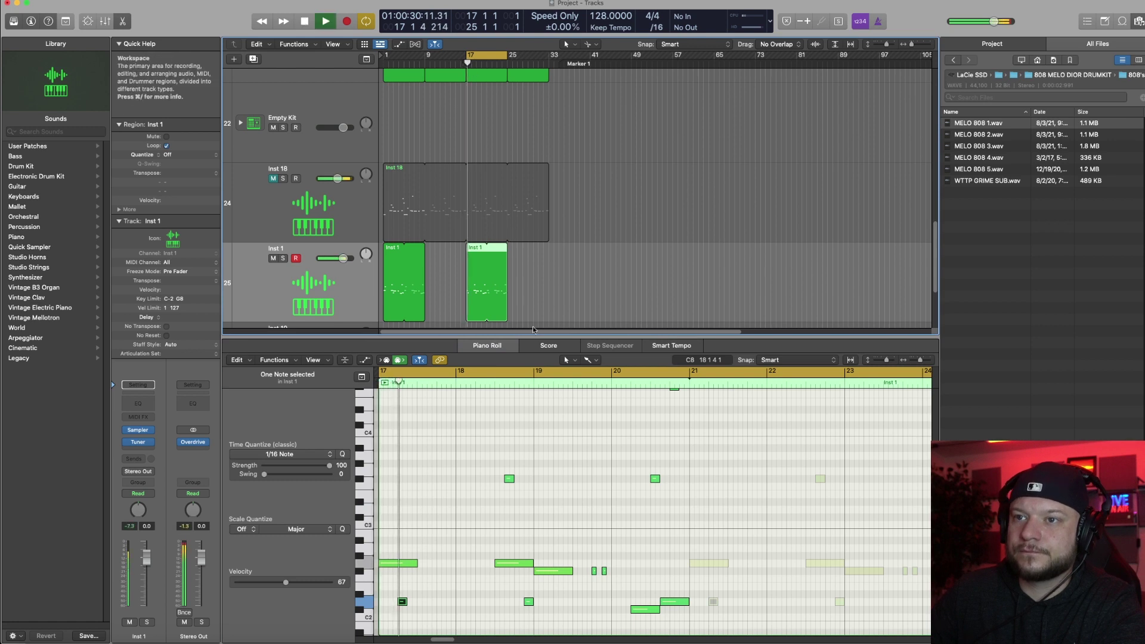
{"action": "key", "text": "space"}
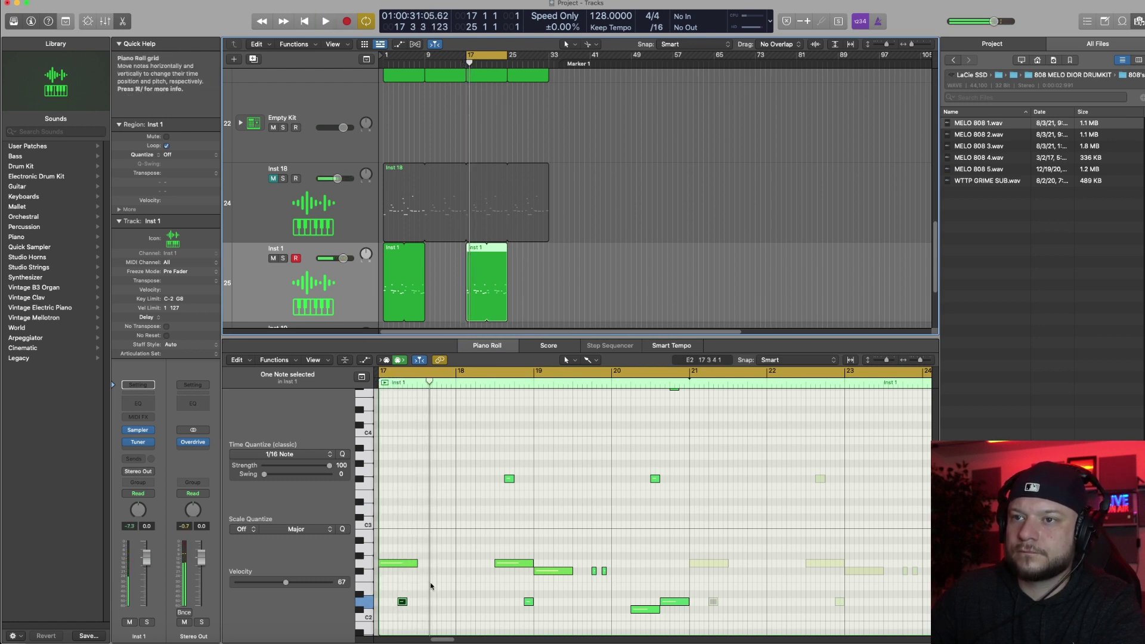
{"action": "key", "text": "space"}
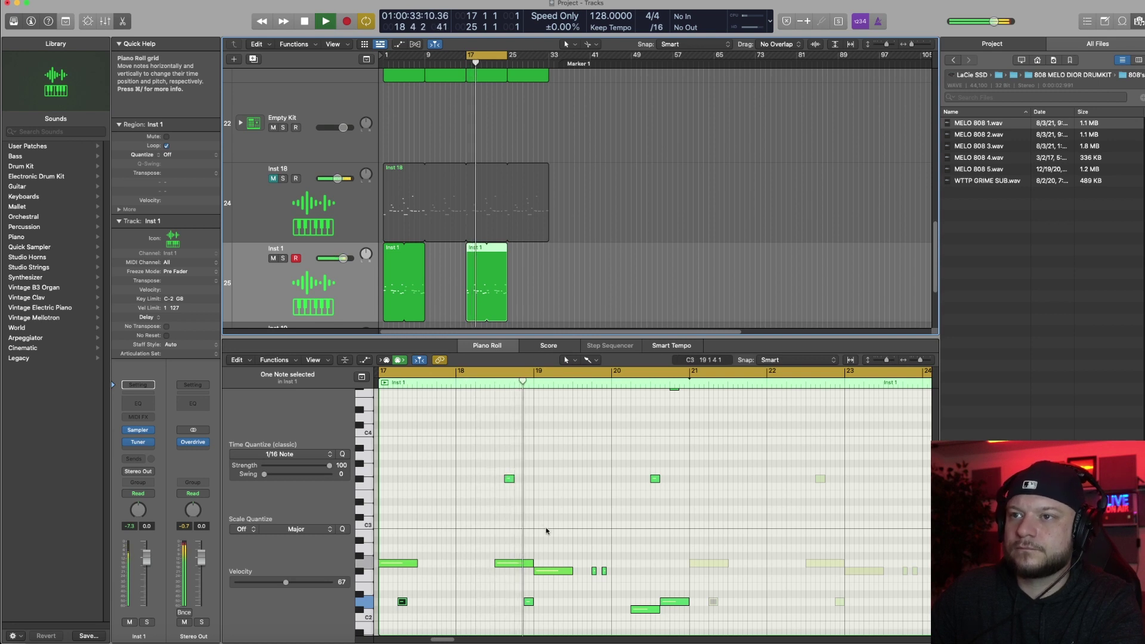
{"action": "key", "text": "space"}
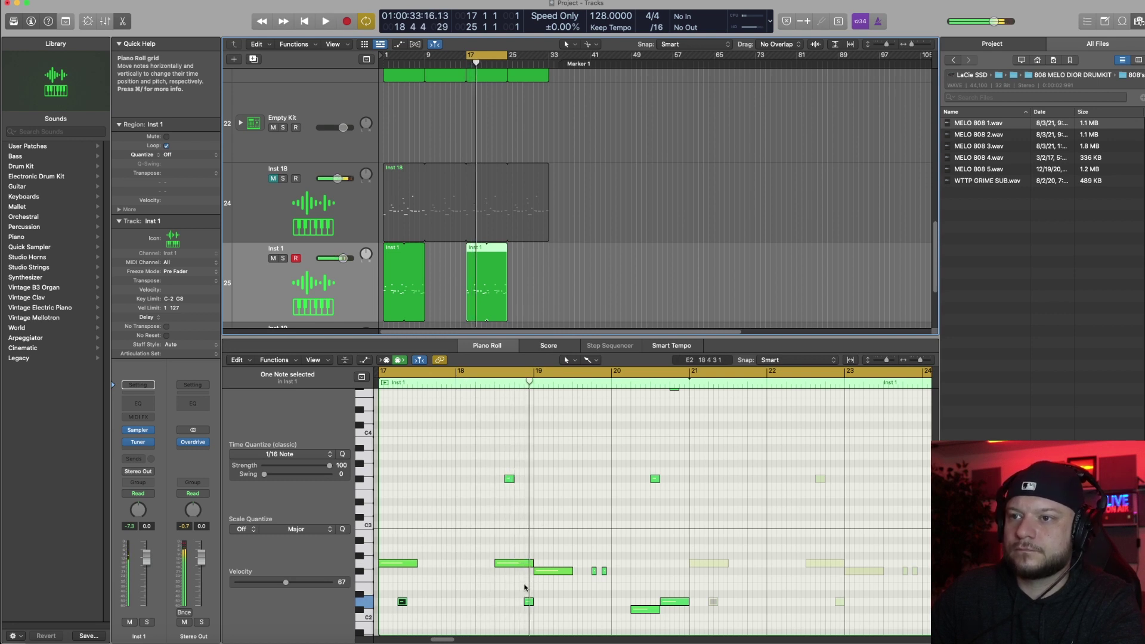
Step: Add a short two-sixteenth C#4 note just before bar 19 and play the loop
{"action": "left_click", "coordinate": [517, 425], "text": "super"}
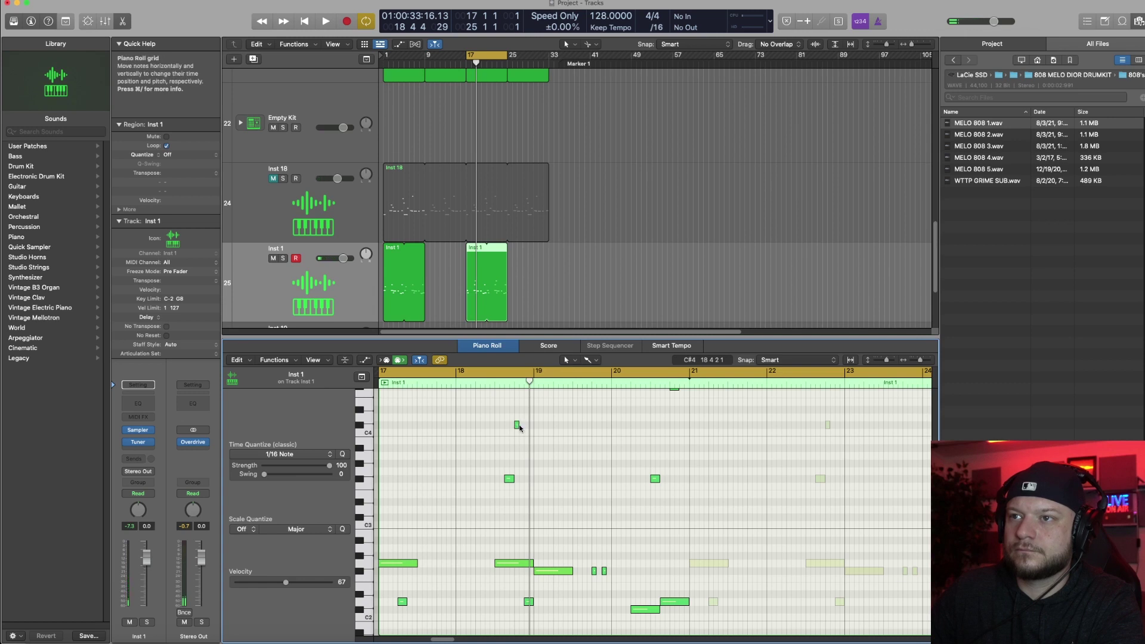
{"action": "left_click_drag", "start_coordinate": [517, 425], "coordinate": [519, 424]}
{"action": "key", "text": "space"}
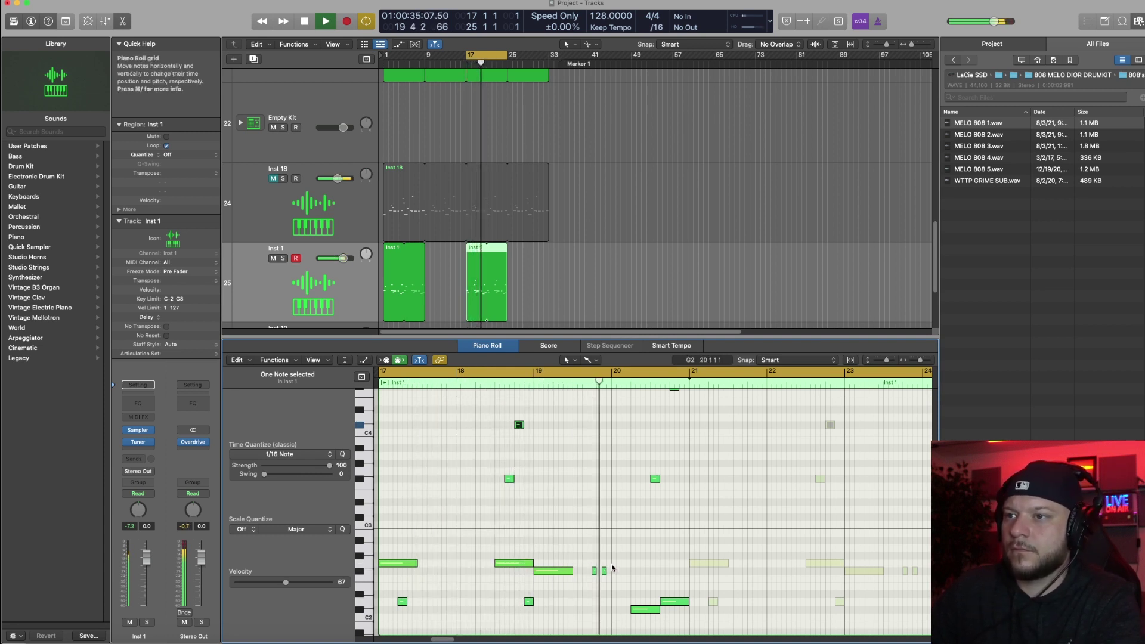
Step: Raise the two short notes near bar 19.8 to A3
{"action": "left_click_drag", "start_coordinate": [590, 556], "coordinate": [613, 477]}
{"action": "key", "text": "space"}
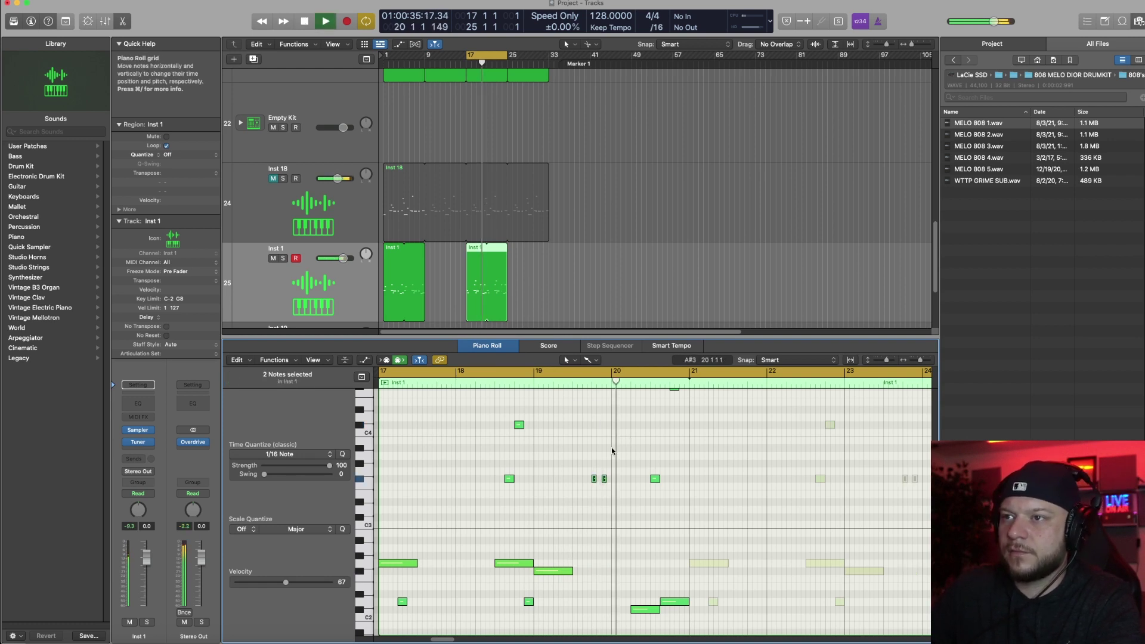
{"action": "scroll", "coordinate": [644, 447], "scroll_direction": "up", "scroll_amount": 3}
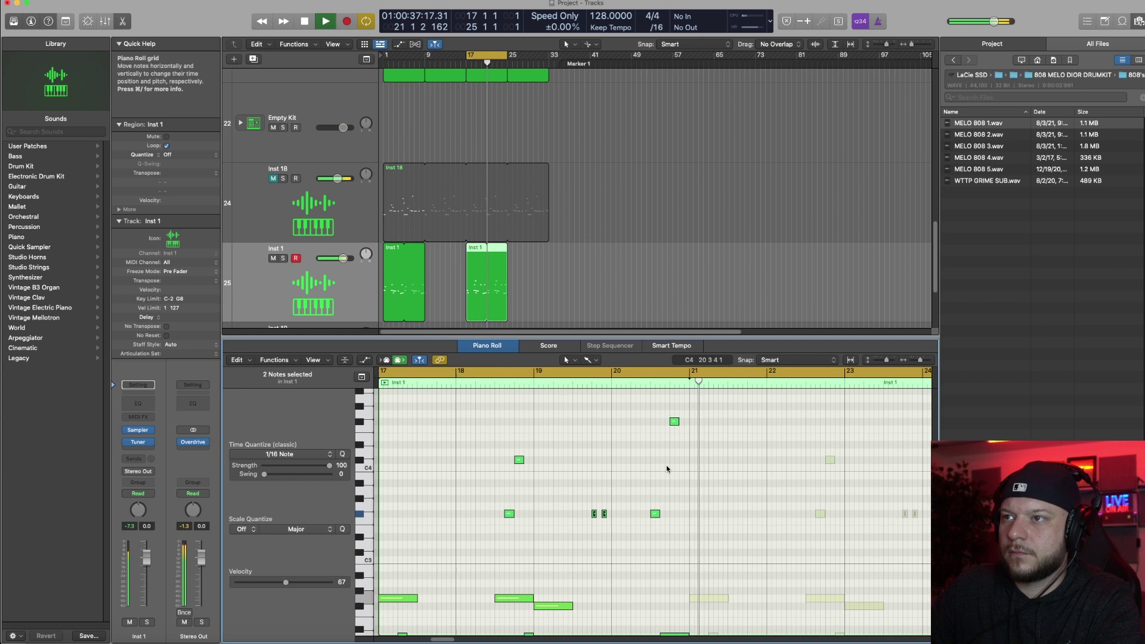
{"action": "key", "text": "space"}
Step: Add a short high note at bar 20.7, adjust its length, and play the loop from bar 17
{"action": "left_click", "coordinate": [661, 391]}
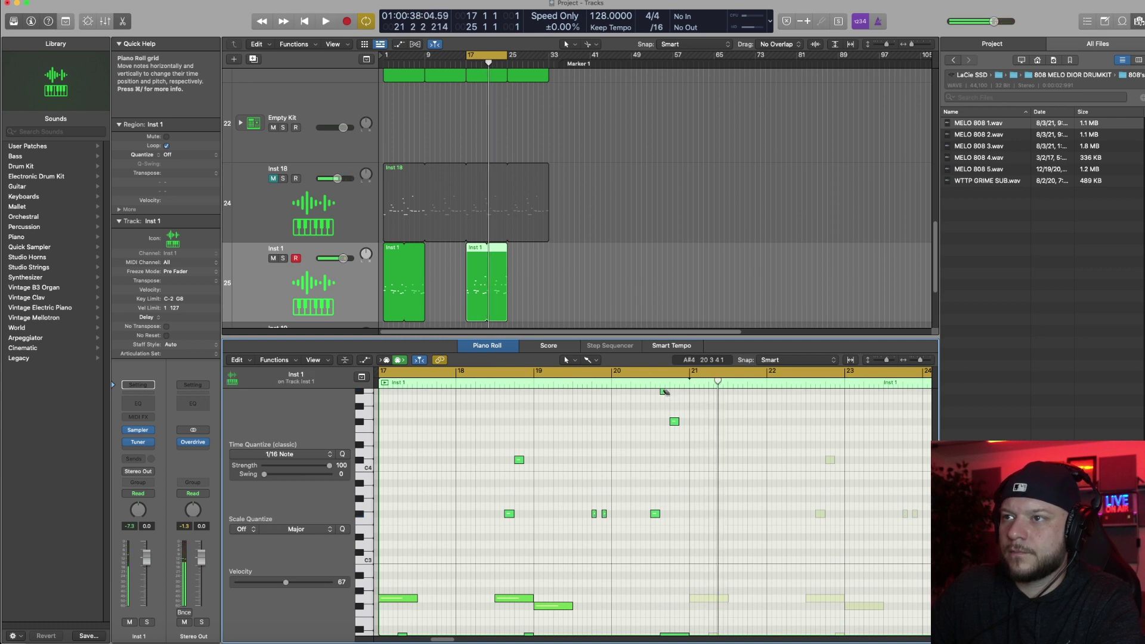
{"action": "scroll", "coordinate": [663, 393], "scroll_direction": "up", "scroll_amount": 3}
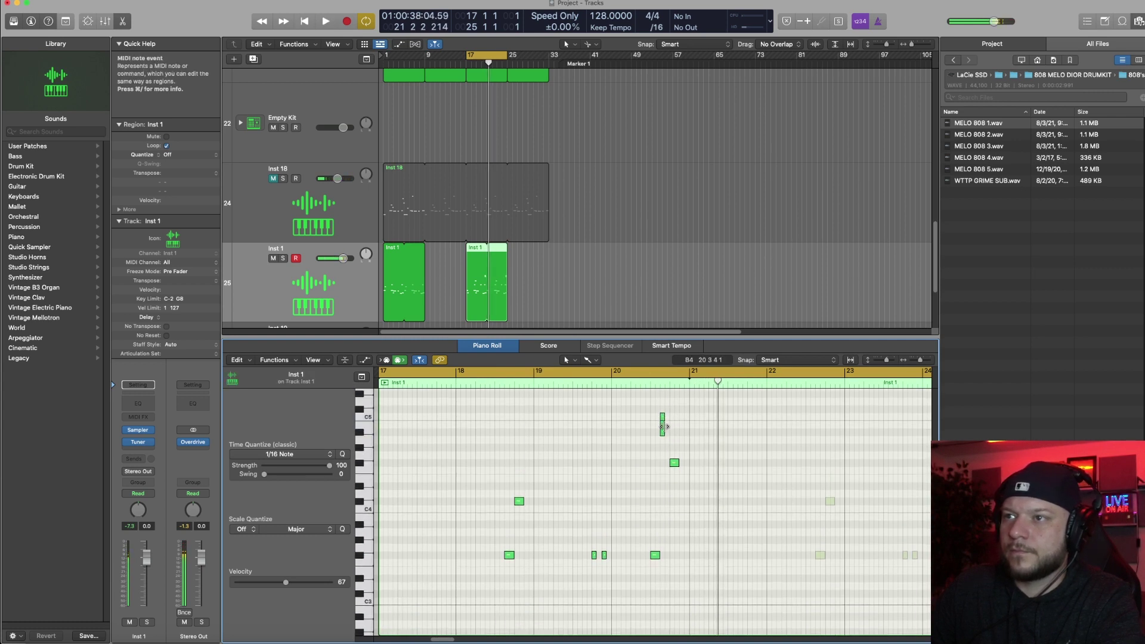
{"action": "left_click", "coordinate": [663, 440]}
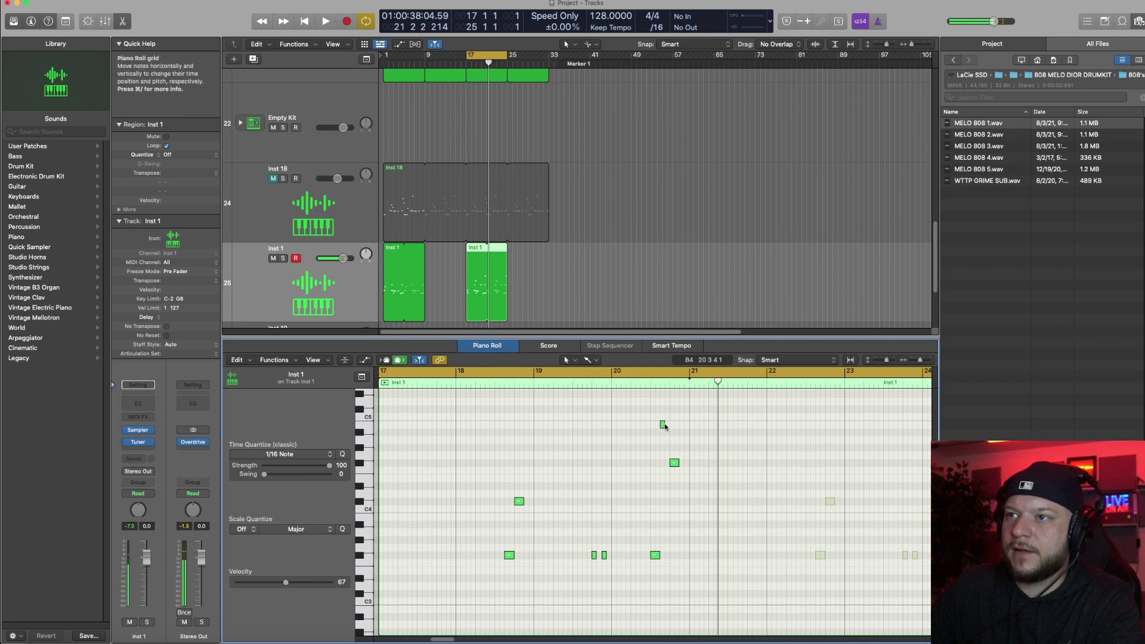
{"action": "left_click_drag", "start_coordinate": [665, 426], "coordinate": [668, 424]}
{"action": "key", "text": "space"}
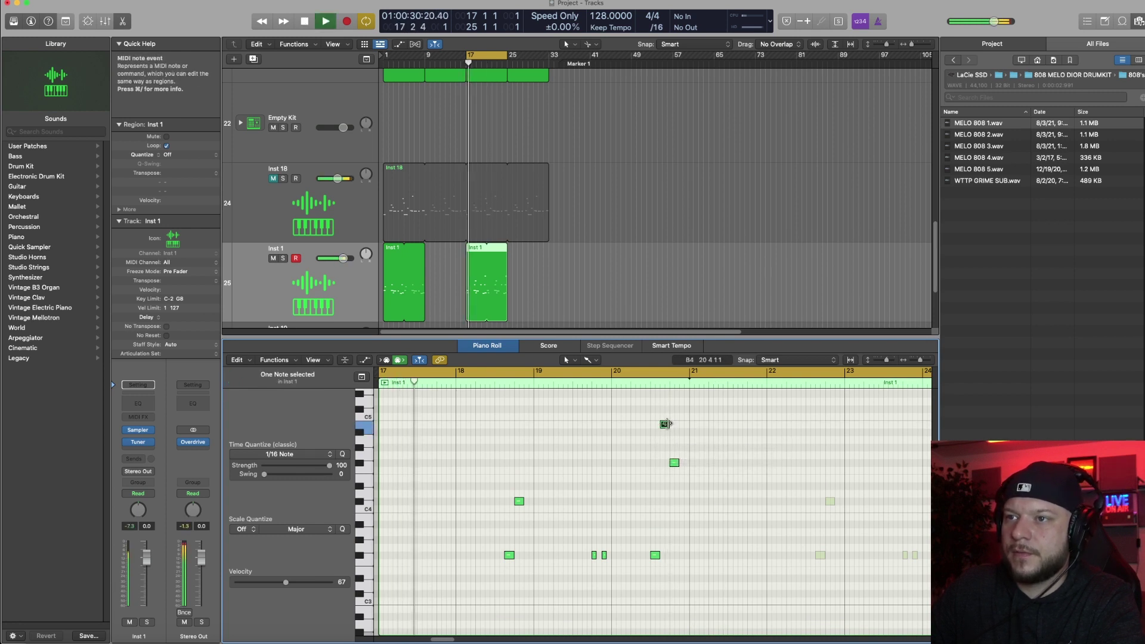
{"action": "scroll", "coordinate": [641, 495], "scroll_direction": "down", "scroll_amount": 3}
{"action": "scroll", "coordinate": [635, 489], "scroll_direction": "down", "scroll_amount": 1}
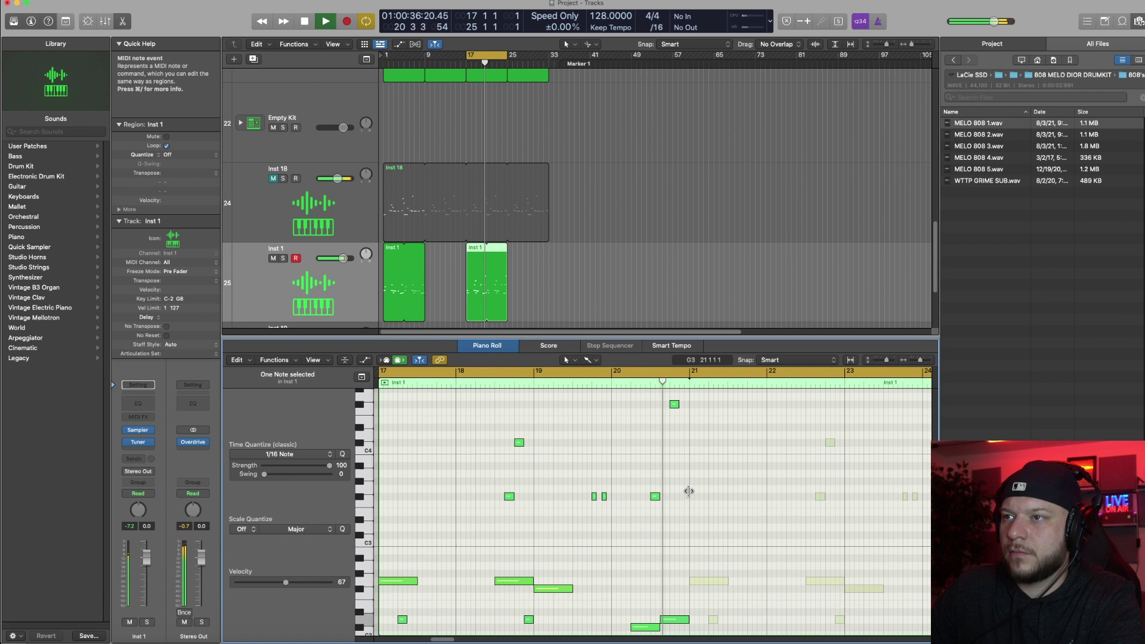
{"action": "scroll", "coordinate": [688, 490], "scroll_direction": "down", "scroll_amount": 1}
{"action": "scroll", "coordinate": [680, 477], "scroll_direction": "down", "scroll_amount": 1}
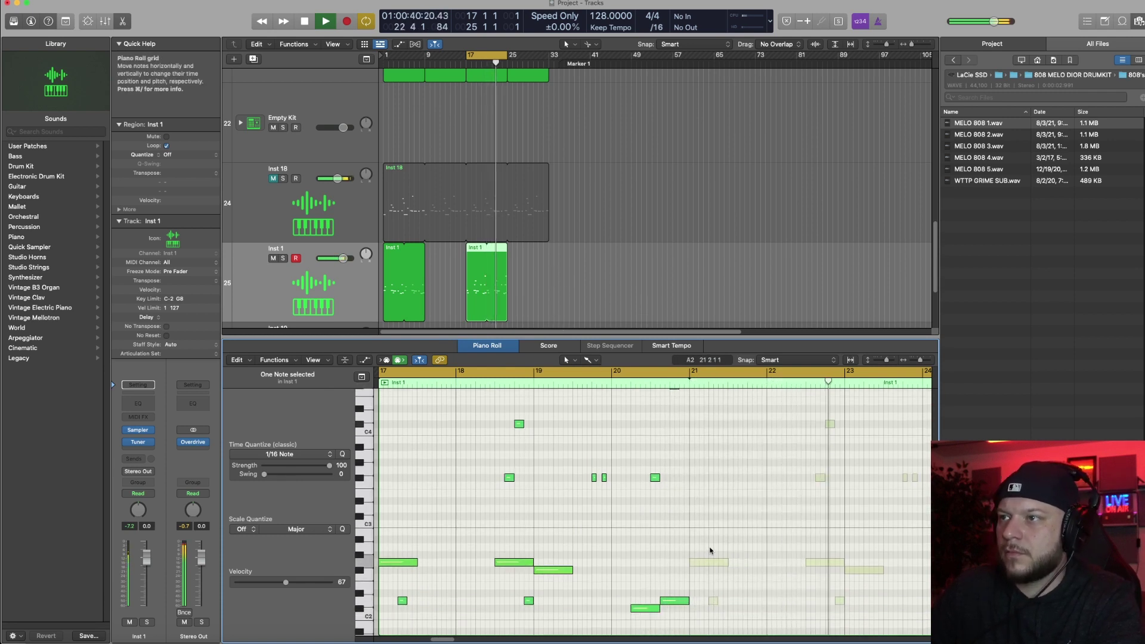
{"action": "scroll", "coordinate": [500, 244], "scroll_direction": "up", "scroll_amount": 1}
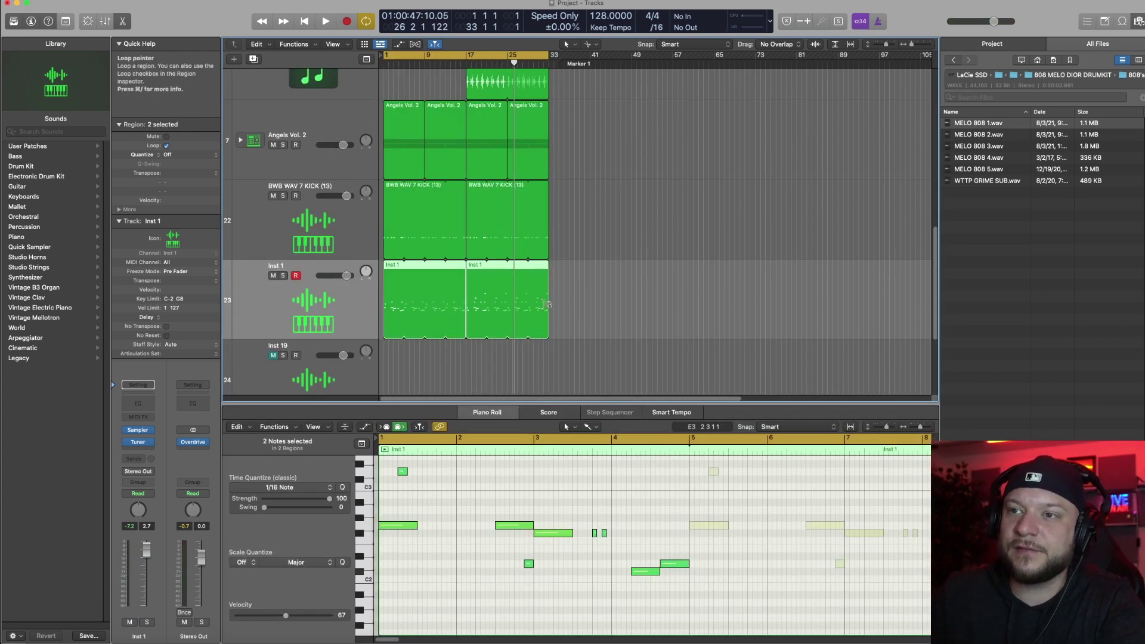
Step: Open the 808 Sampler settings beside the tracks and set the cycle to bars 17–25
{"action": "left_click", "coordinate": [142, 431]}
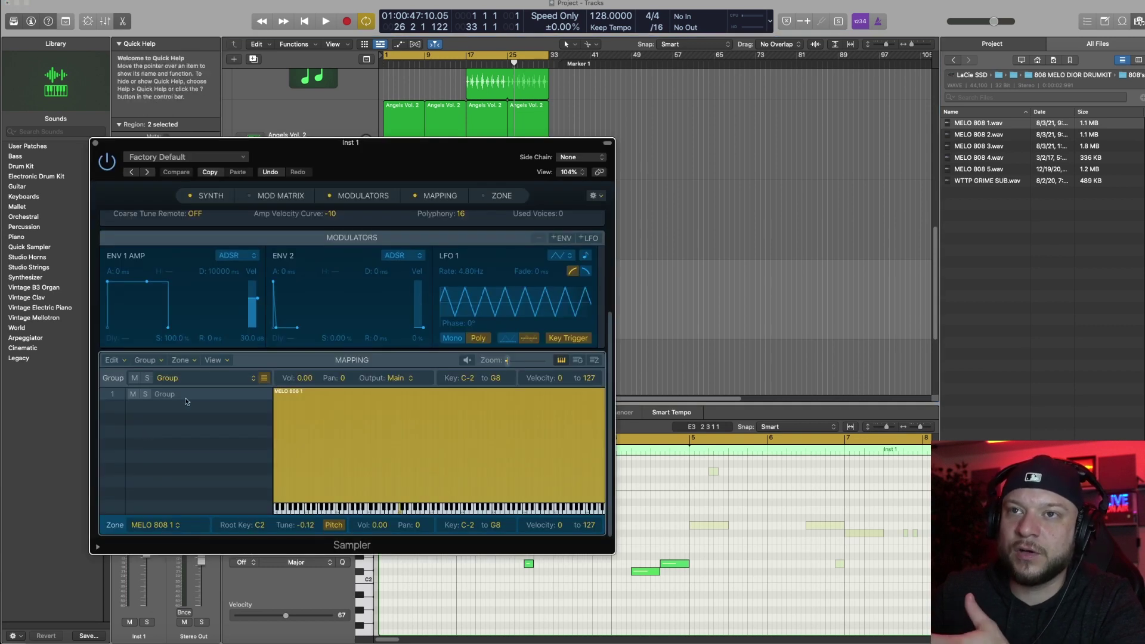
{"action": "scroll", "coordinate": [212, 299], "scroll_direction": "down", "scroll_amount": 3}
{"action": "scroll", "coordinate": [213, 300], "scroll_direction": "up", "scroll_amount": 3}
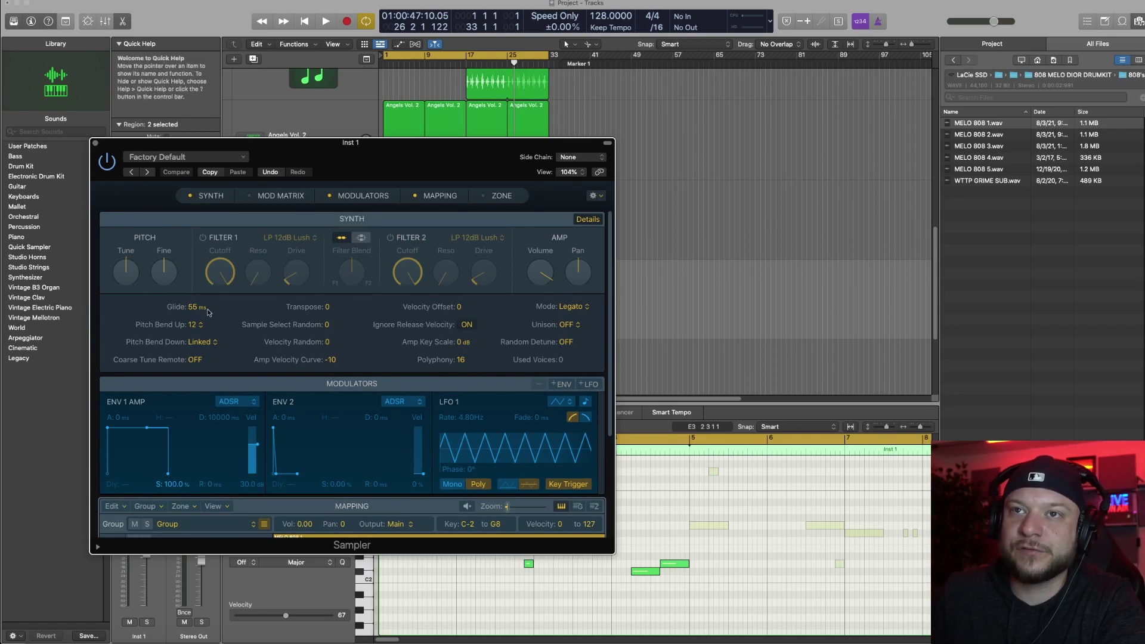
{"action": "left_click_drag", "start_coordinate": [388, 143], "coordinate": [890, 153]}
{"action": "left_click", "coordinate": [455, 59]}
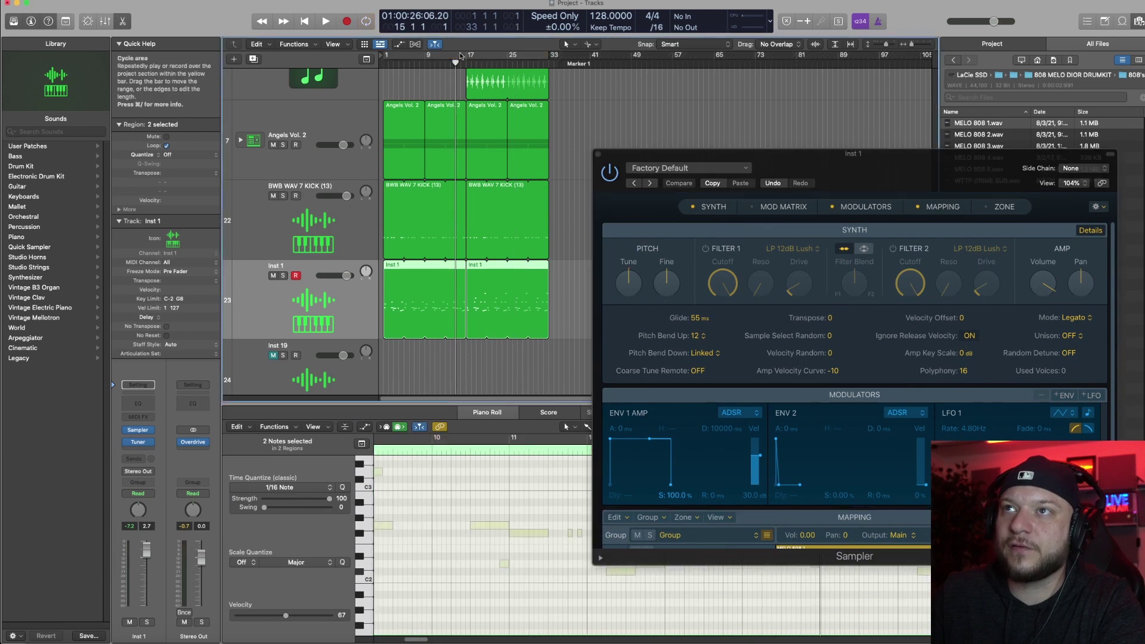
{"action": "left_click_drag", "start_coordinate": [466, 55], "coordinate": [507, 55]}
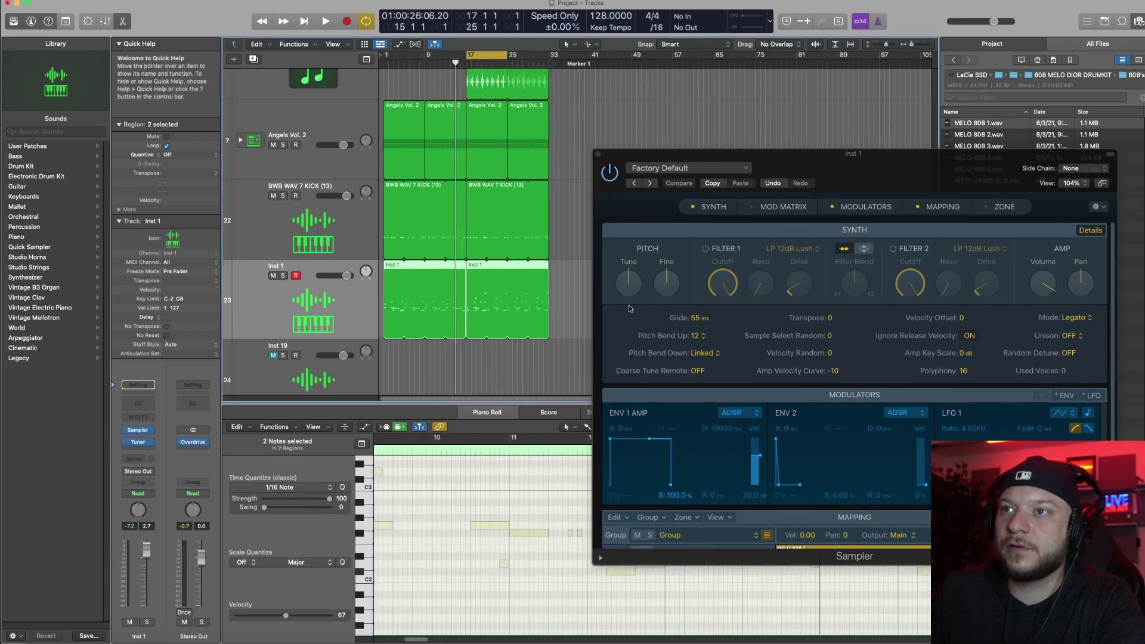
{"action": "key", "text": "space"}
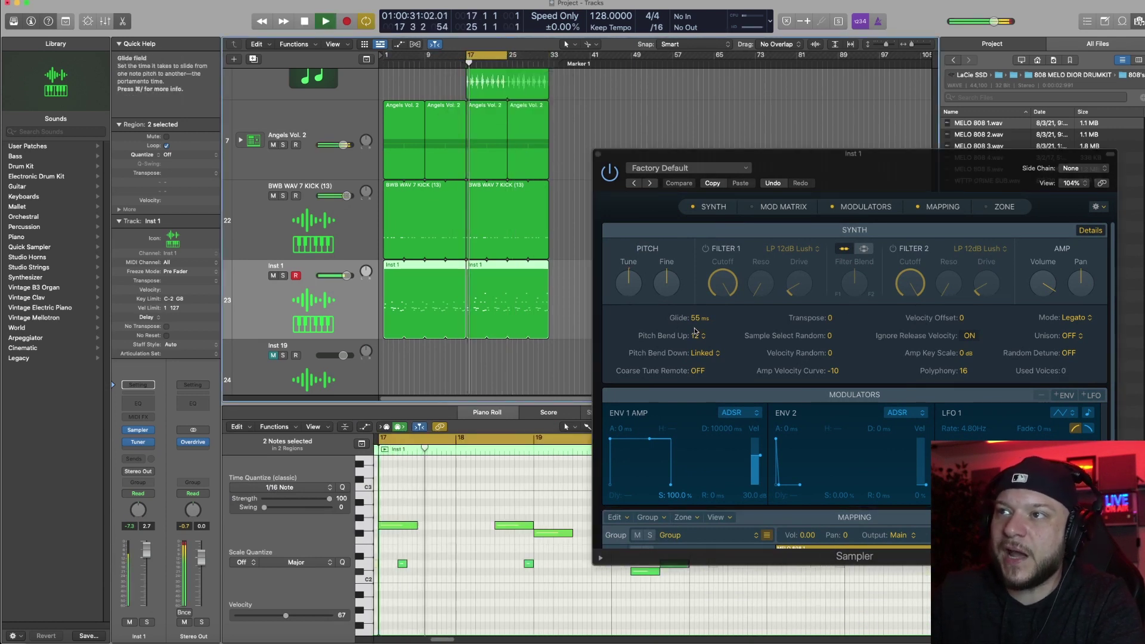
{"action": "key", "text": "space"}
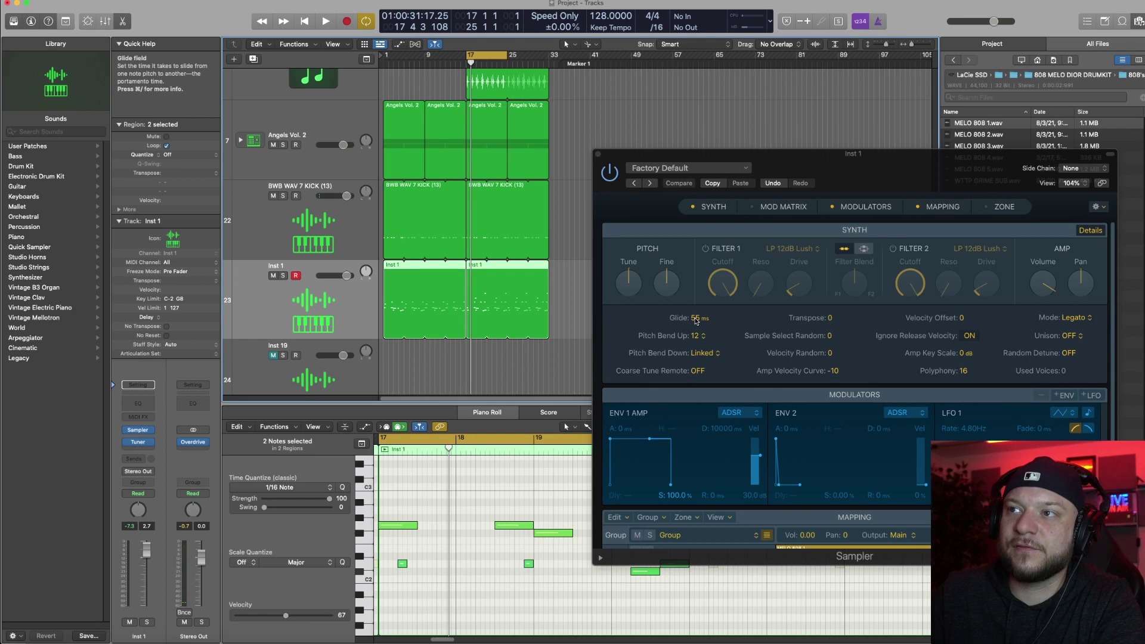
Step: Tune the Sampler glide by ear, raising it to 142 ms, then settling on 125 ms
{"action": "key", "text": "space"}
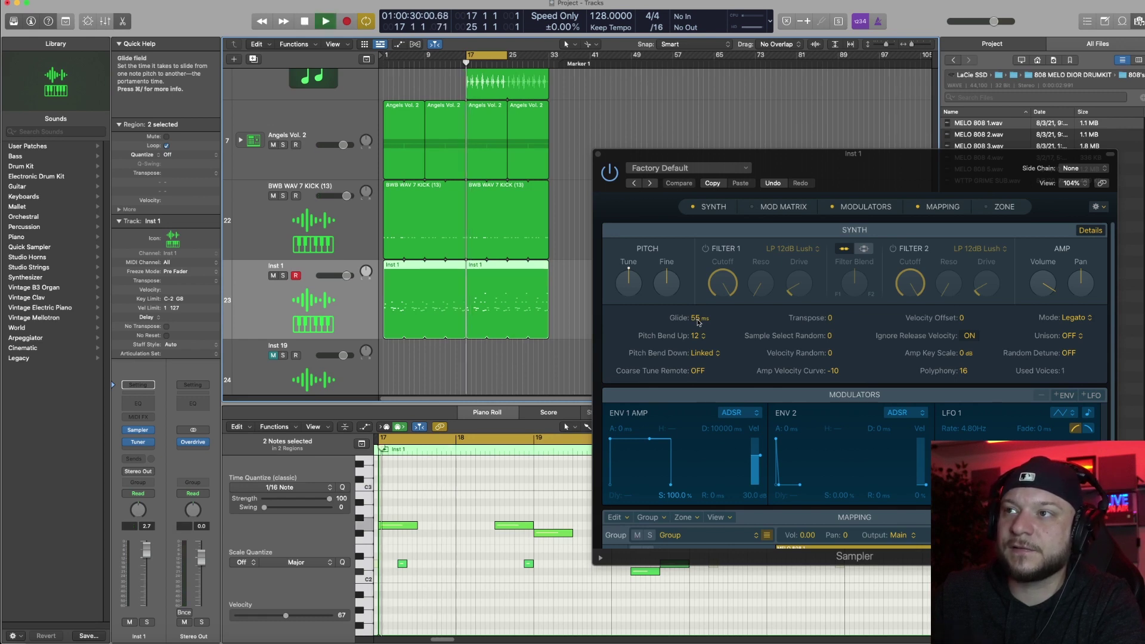
{"action": "left_click_drag", "start_coordinate": [699, 322], "coordinate": [698, 301]}
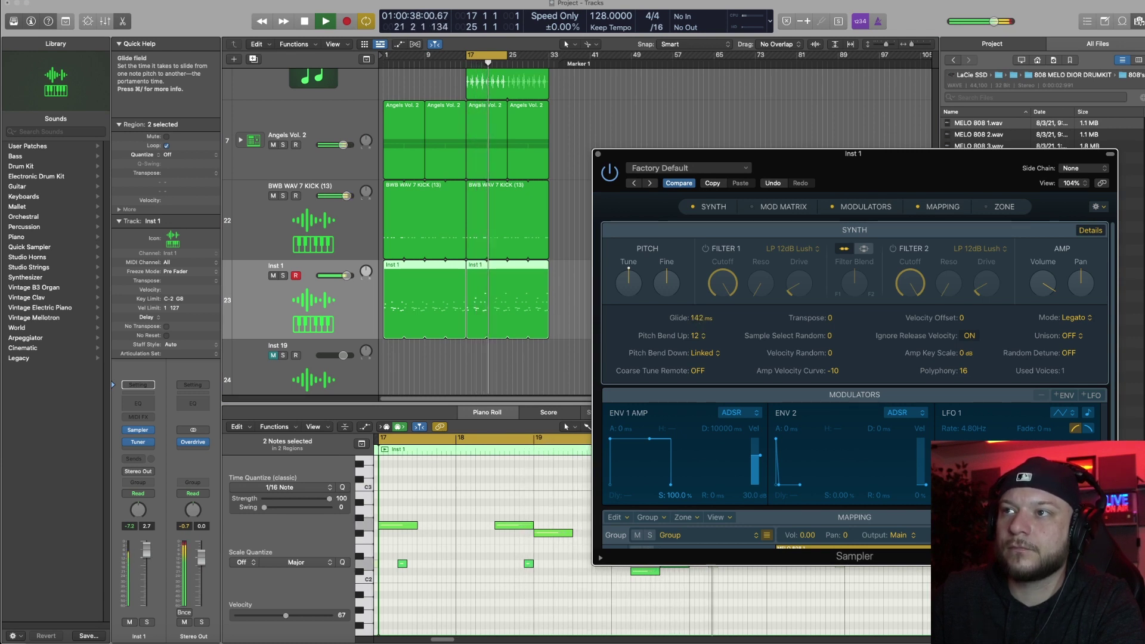
{"action": "key", "text": "space"}
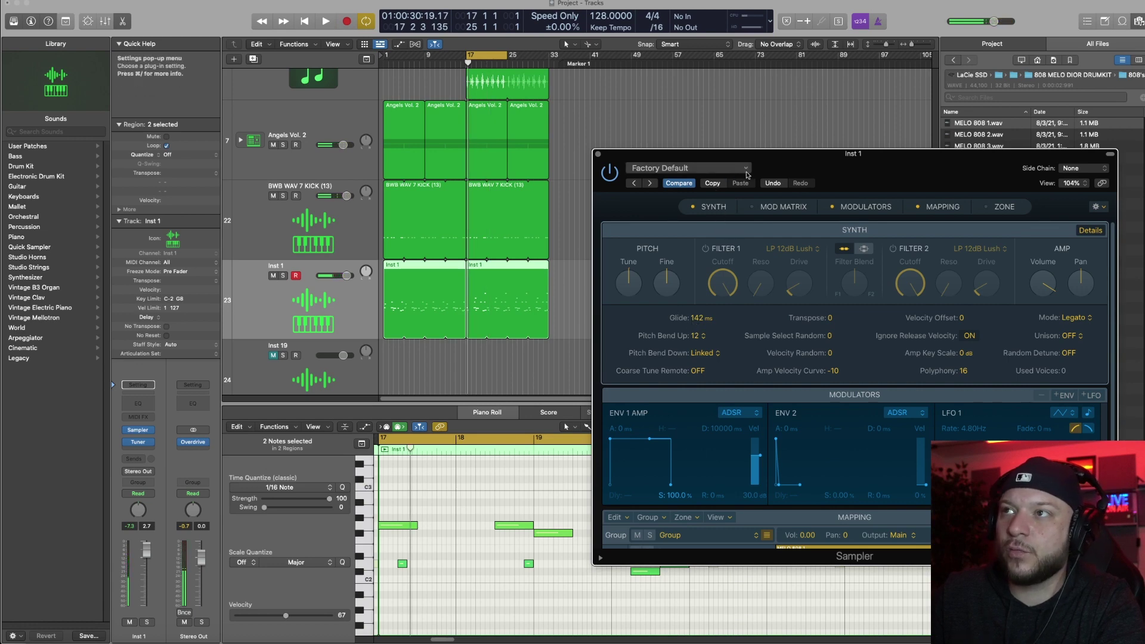
{"action": "left_click_drag", "start_coordinate": [686, 154], "coordinate": [836, 155]}
{"action": "left_click", "coordinate": [672, 456]}
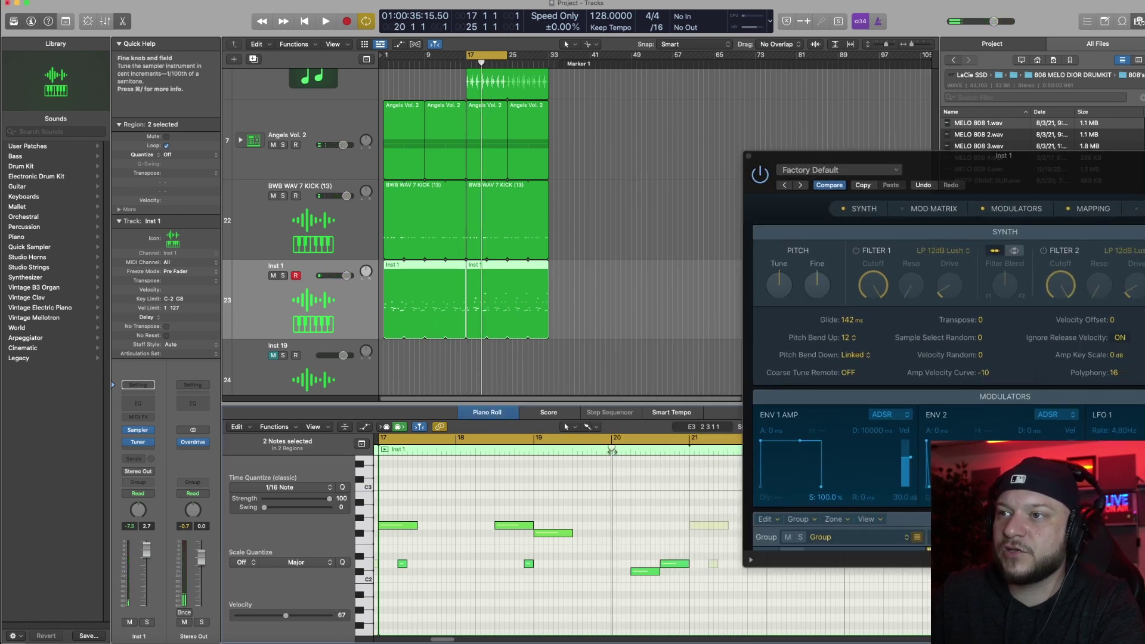
{"action": "key", "text": "space"}
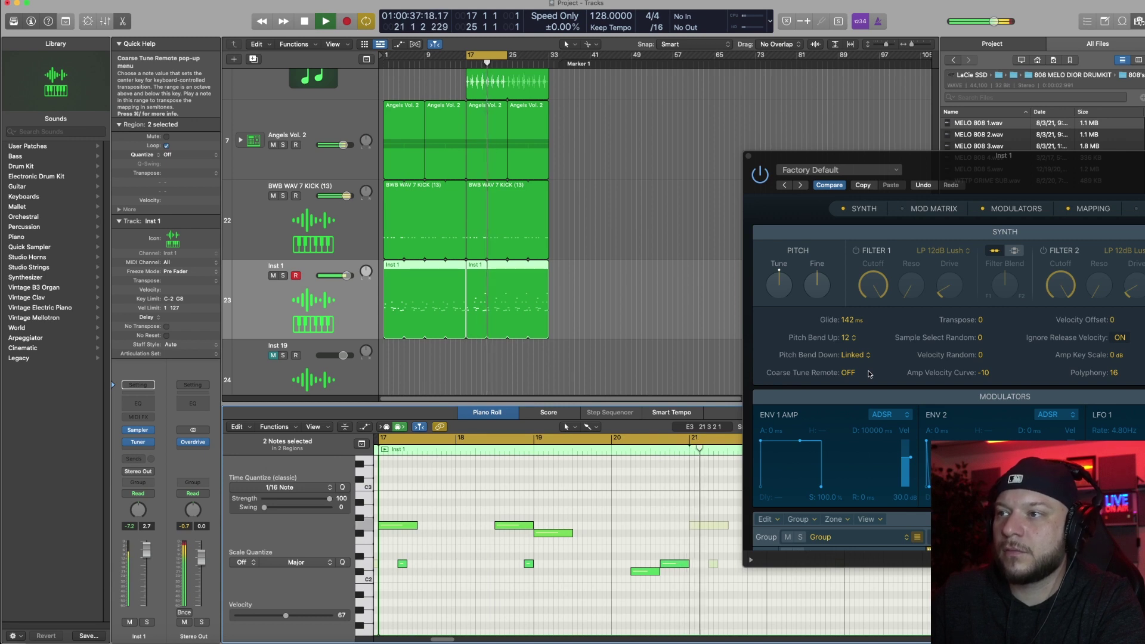
{"action": "key", "text": "space"}
{"action": "left_click_drag", "start_coordinate": [850, 320], "coordinate": [850, 329]}
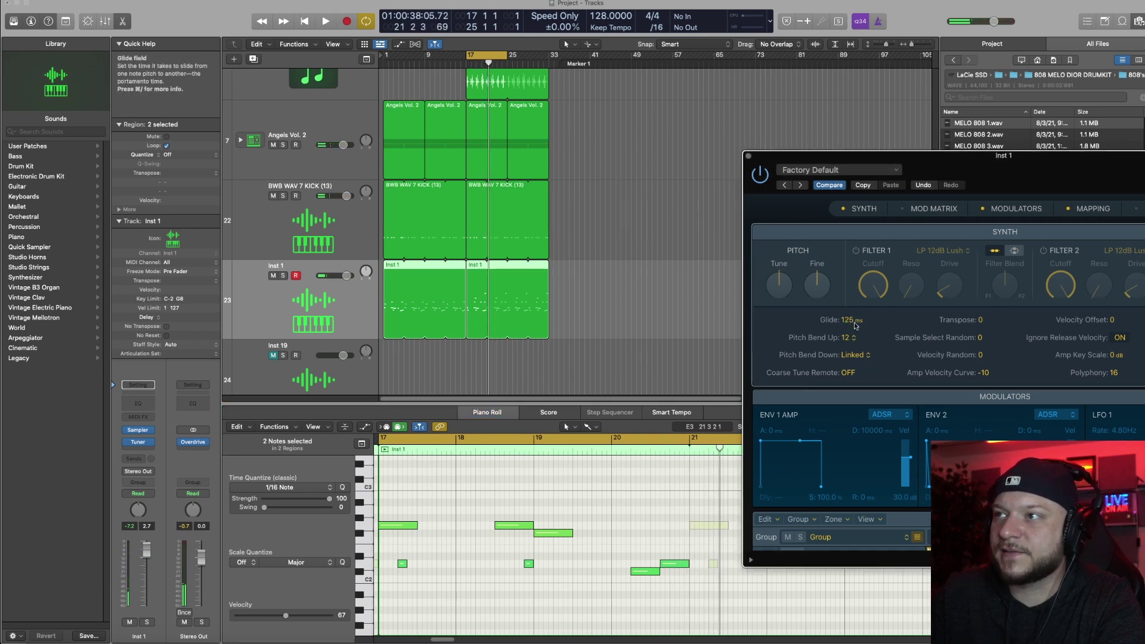
{"action": "key", "text": "space"}
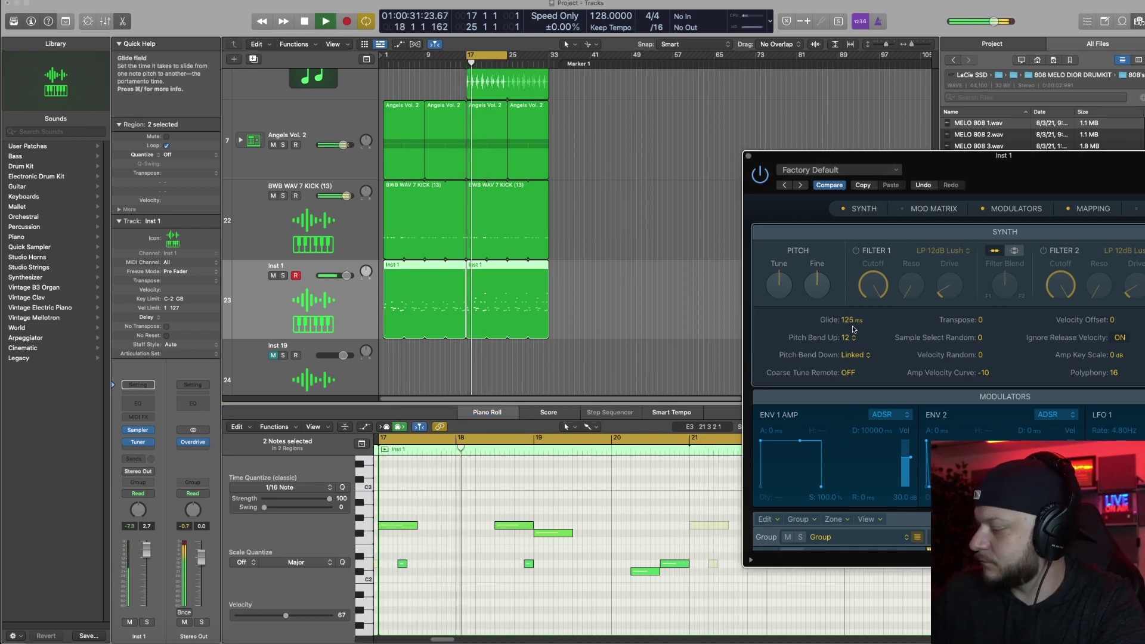